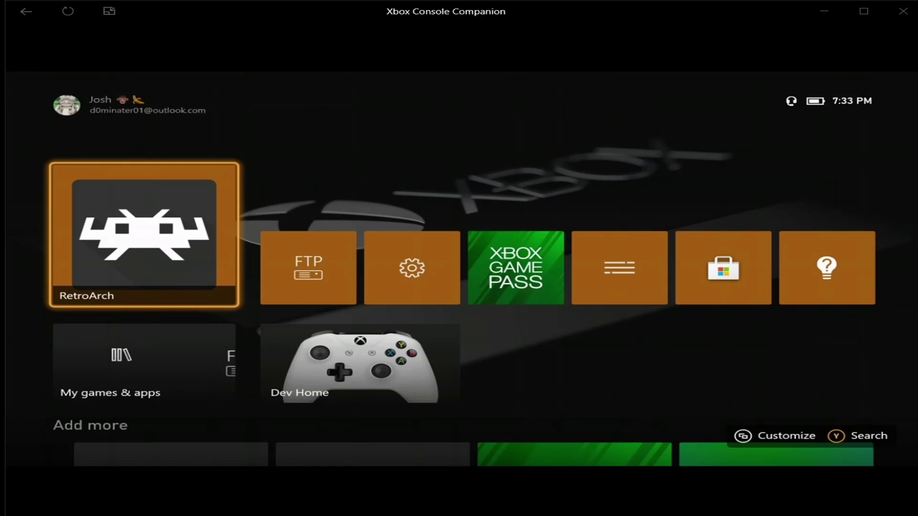
Launch RetroArch on the console and quit it from its main menu.
mouse_move(368, 447)
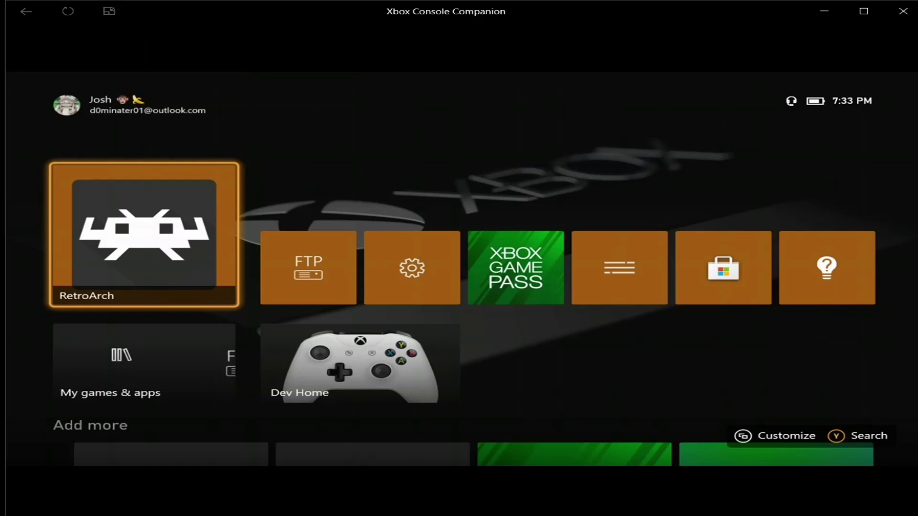
key(Return)
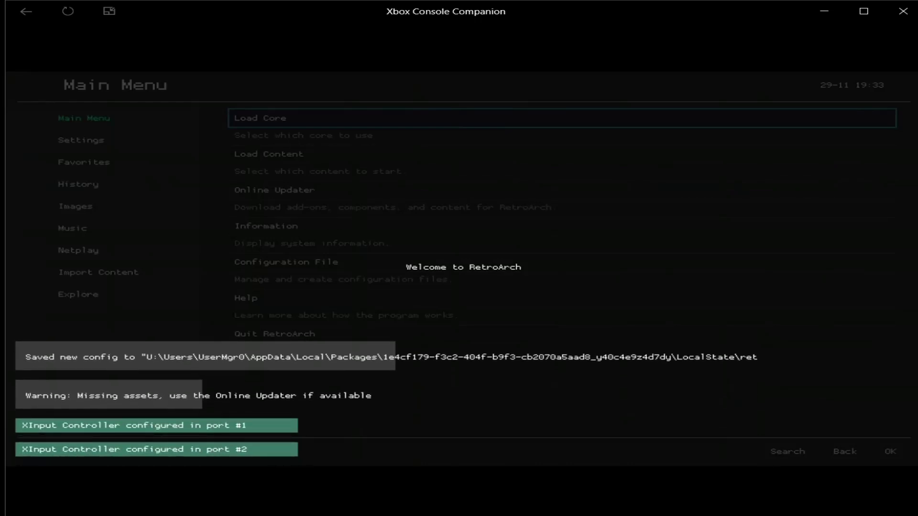
key(Down)
key(Down)
key(Down)
key(Down)
key(Down)
key(Down)
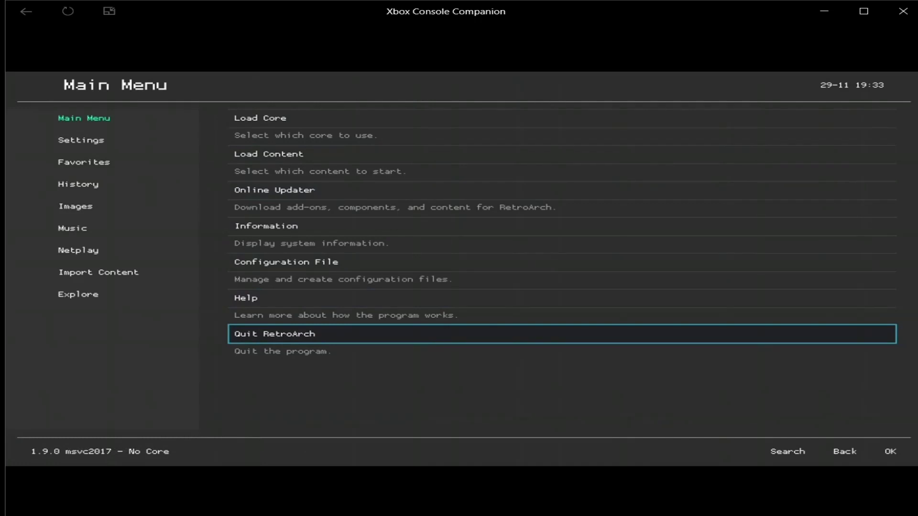
key(Return)
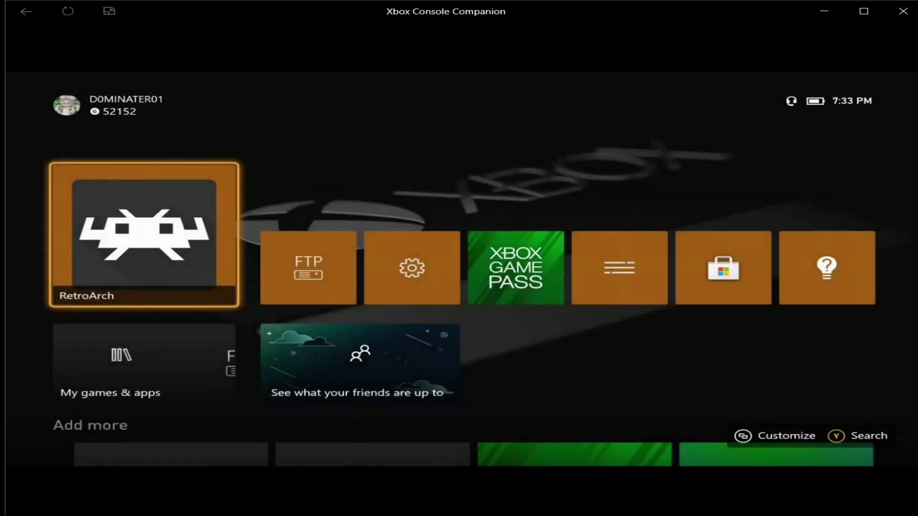
Open Dev Home from the console's home screen.
key(Down)
key(Right)
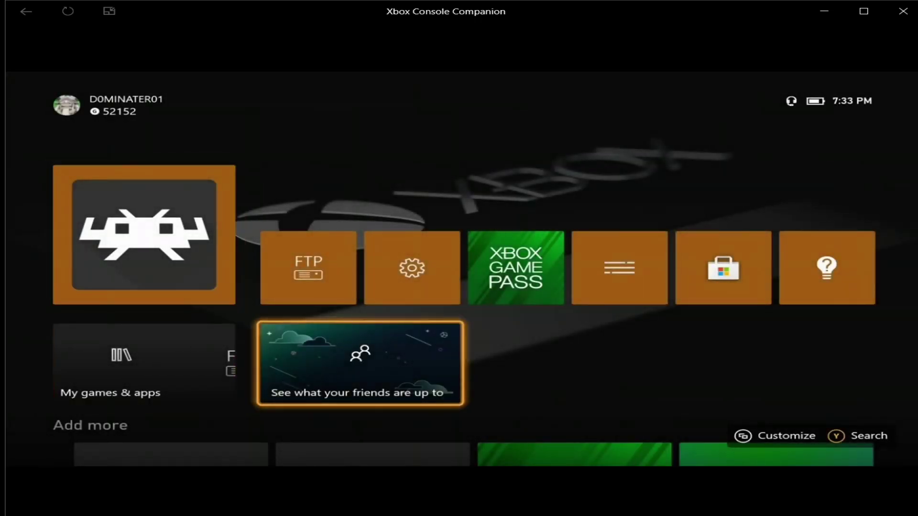
key(Left)
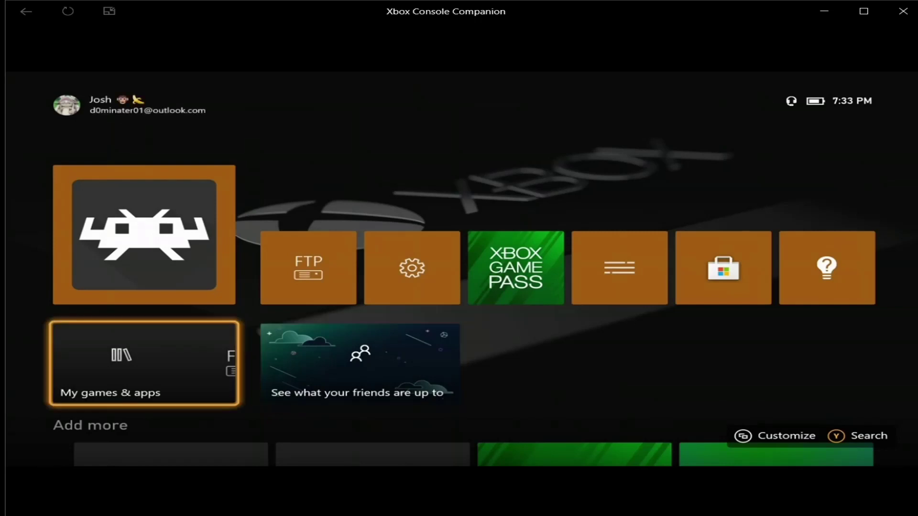
key(super)
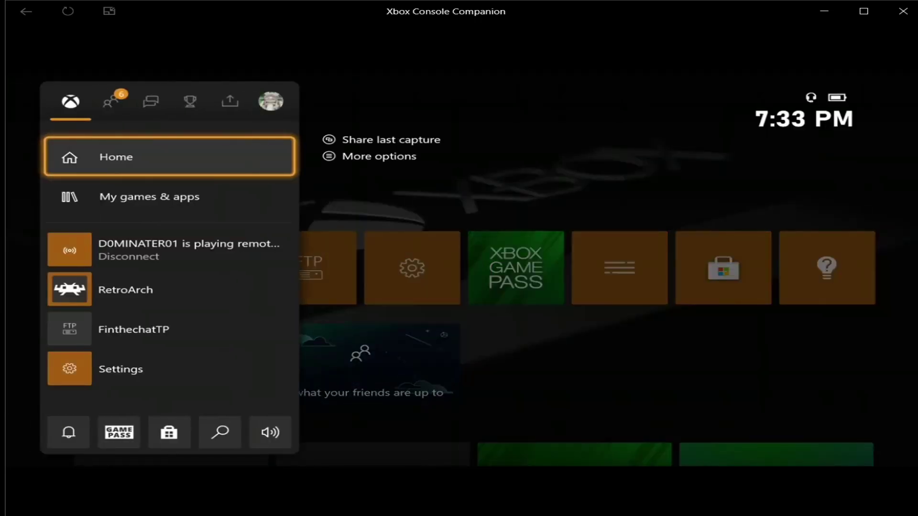
key(Escape)
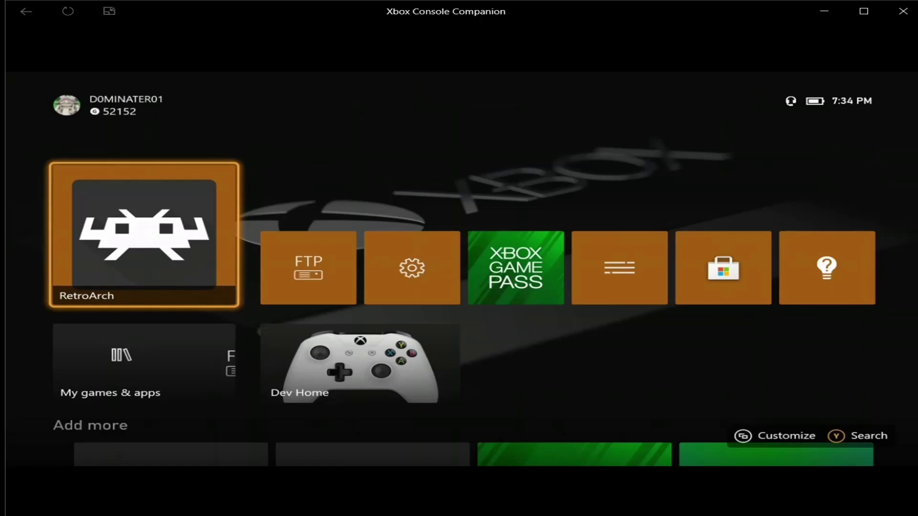
key(Down)
key(Right)
key(Return)
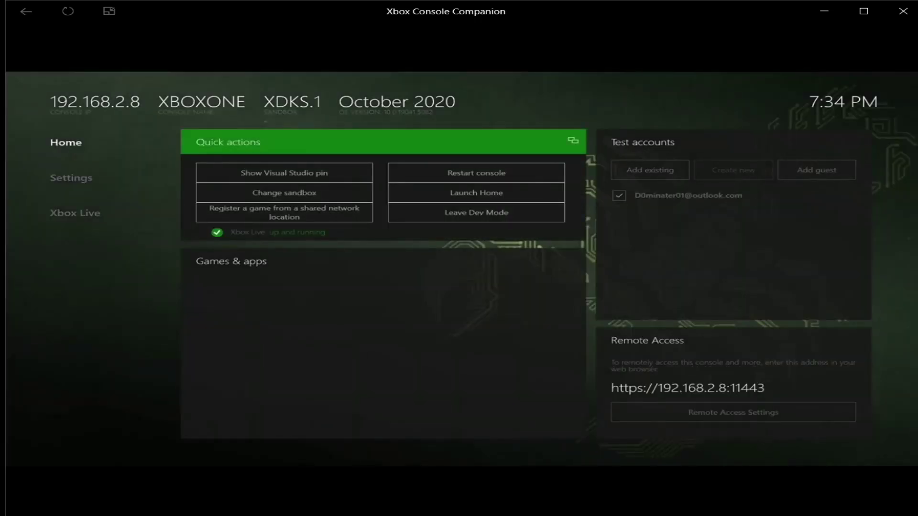
Open the dev storage management settings of Dev Home.
key(Down)
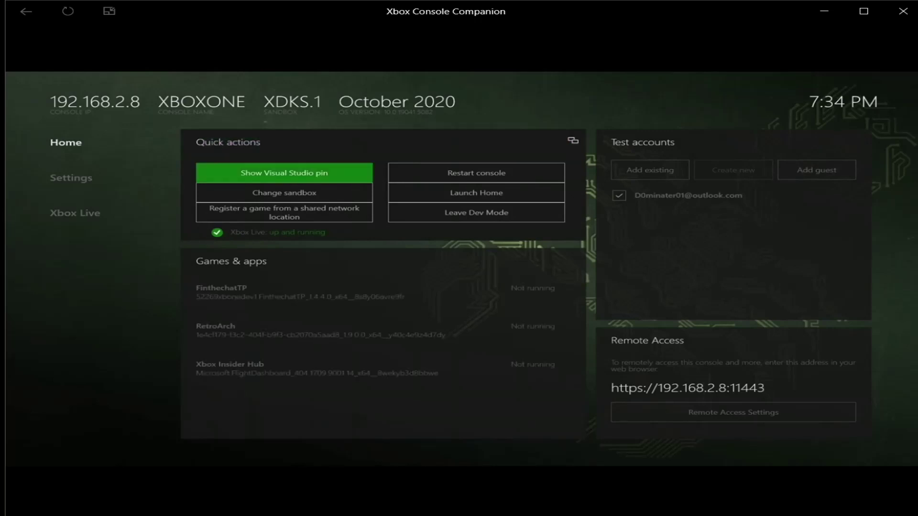
key(Left)
key(Left)
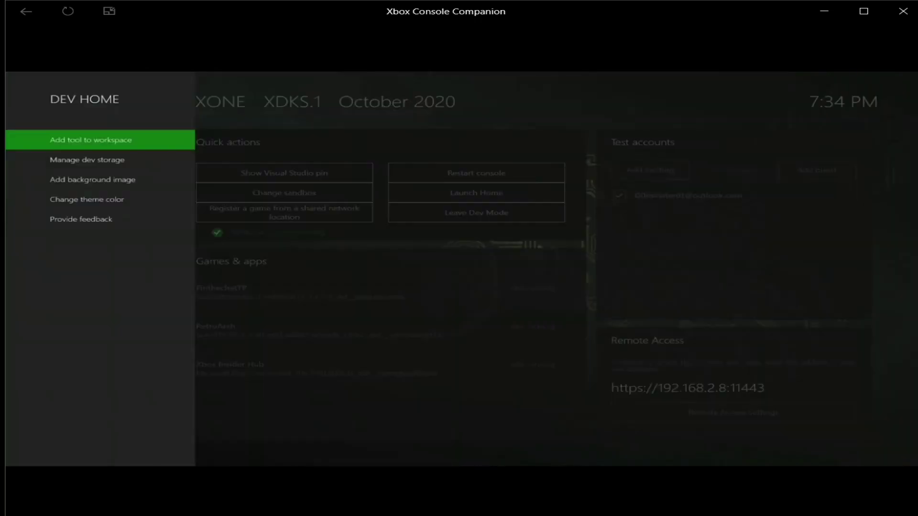
key(Down)
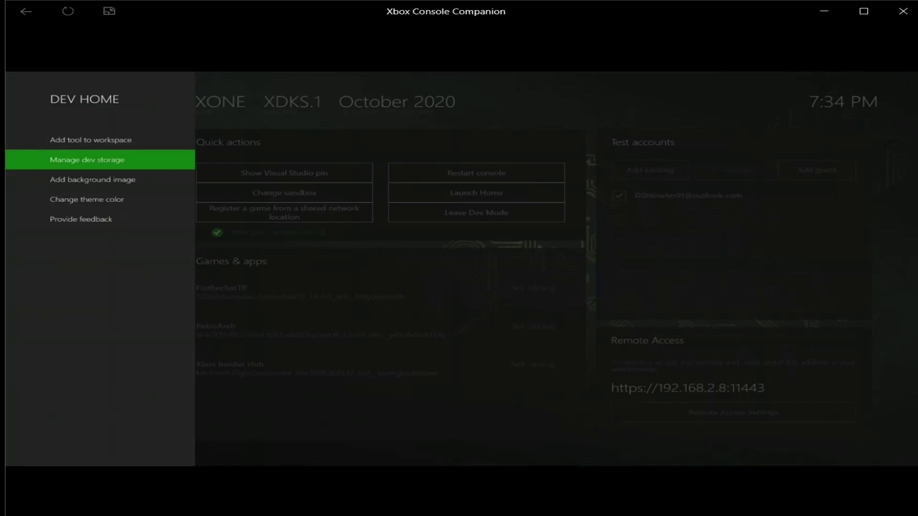
key(Return)
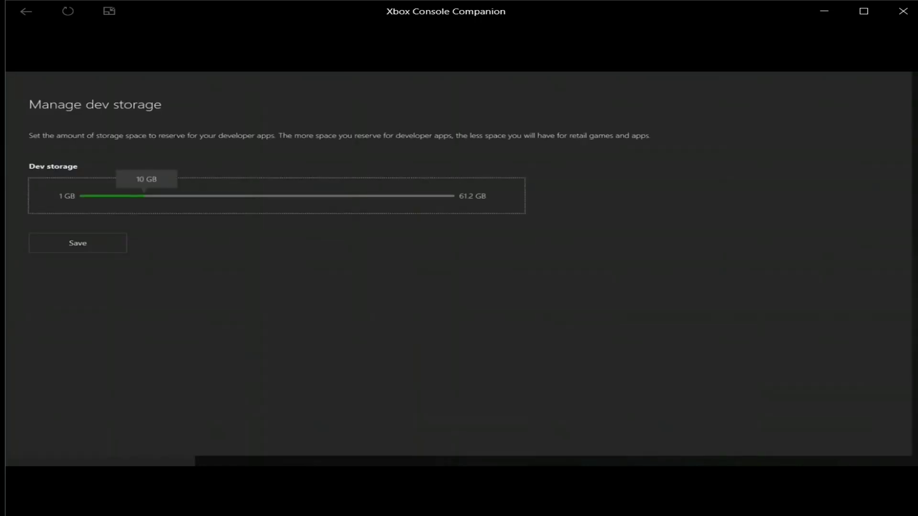
Try out the dev storage reservation, set it to 20 GB, submit it and cancel the restart request.
key(Down)
key(Up)
key(Right)
key(Right)
key(Right)
key(Right)
key(Right)
key(Right)
key(Right)
key(Right)
key(Right)
key(Right)
key(Right)
key(Right)
key(Right)
key(Right)
key(Right)
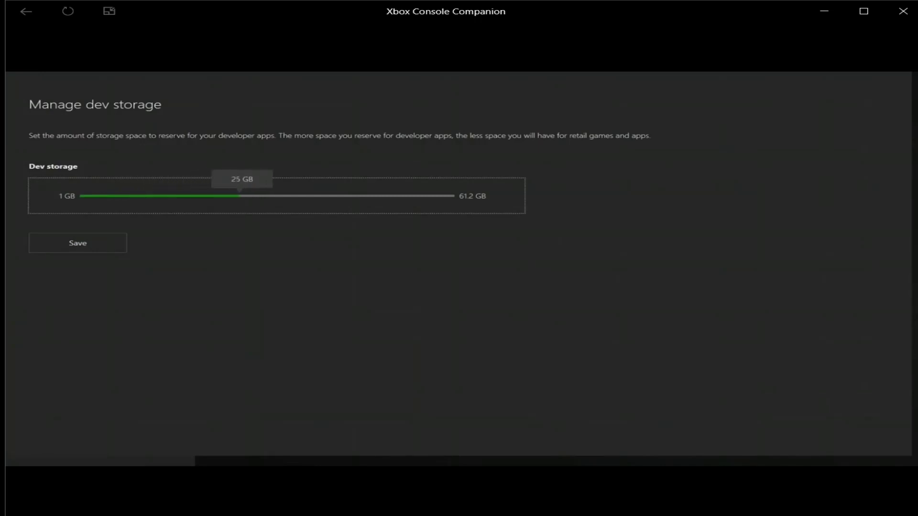
key(Right)
key(Right)
key(Right)
key(Right)
key(Right)
key(Right)
key(Right)
key(Right)
key(Right)
key(Right)
key(Right)
key(Right)
key(Right)
key(Right)
key(Right)
key(Right)
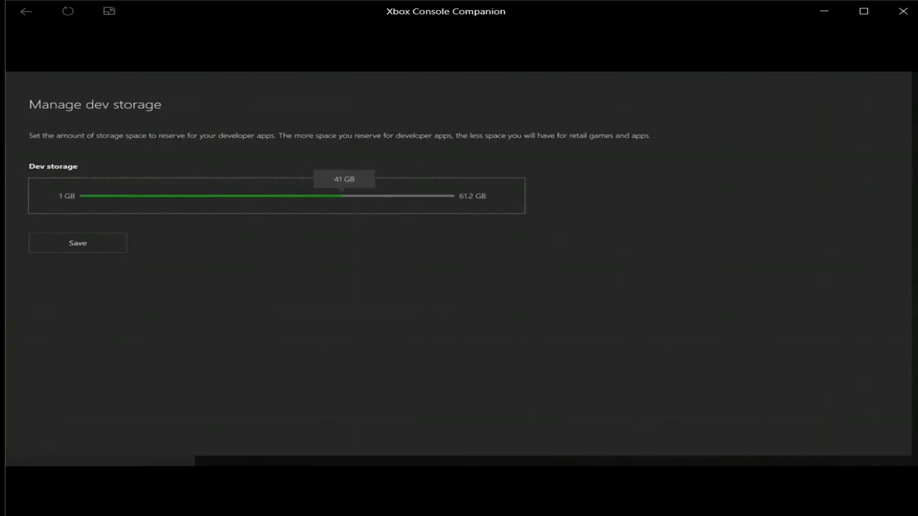
key(Left)
key(Left)
key(Left)
key(Left)
key(Left)
key(Left)
key(Left)
key(Left)
key(Left)
key(Left)
key(Left)
key(Left)
key(Left)
key(Left)
key(Left)
key(Left)
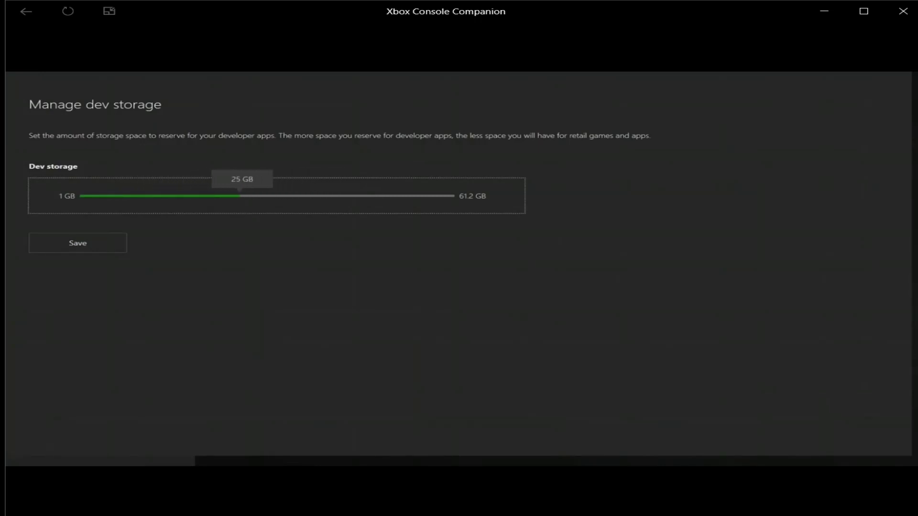
key(Left)
key(Left)
key(Left)
key(Left)
key(Left)
key(Left)
key(Left)
key(Left)
key(Left)
key(Left)
key(Left)
key(Left)
key(Left)
key(Left)
key(Left)
key(Left)
key(Left)
key(Left)
key(Left)
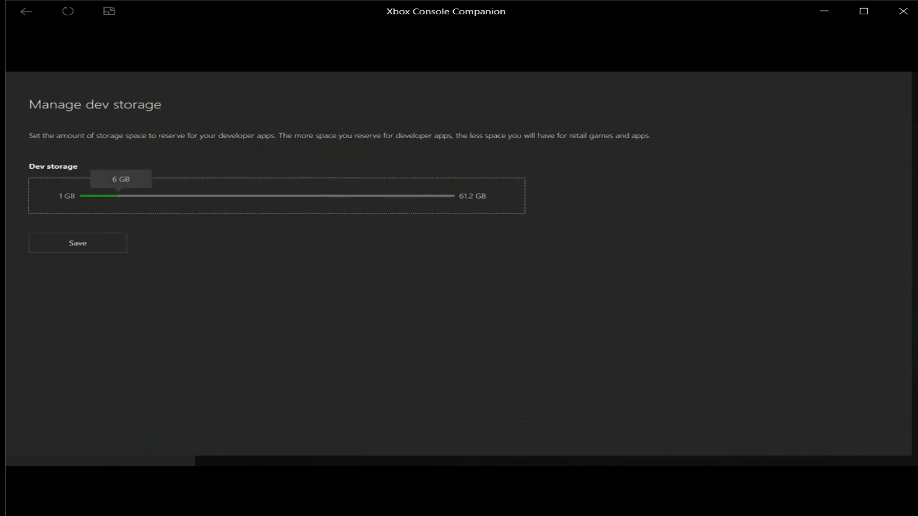
key(Right)
key(Right)
key(Right)
key(Right)
key(Right)
key(Right)
key(Right)
key(Right)
key(Right)
key(Right)
key(Right)
key(Right)
key(Right)
key(Right)
key(Right)
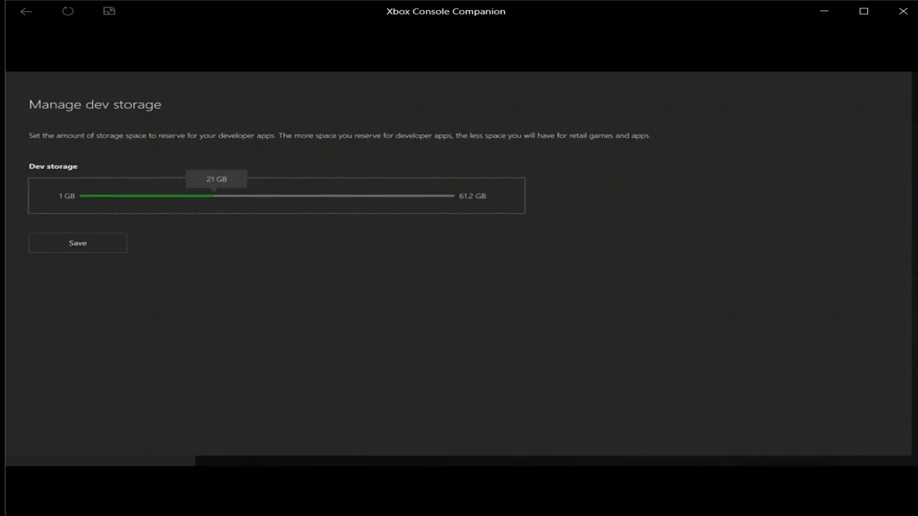
key(Left)
key(Tab)
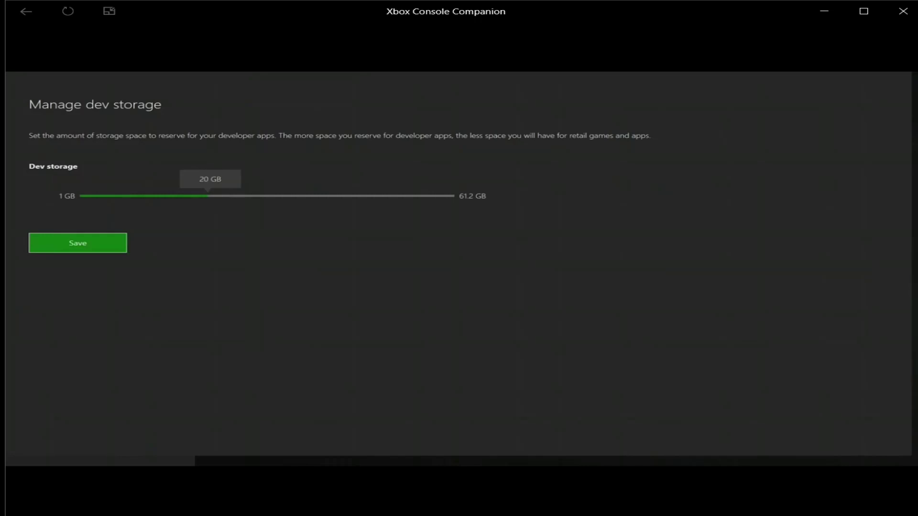
key(Return)
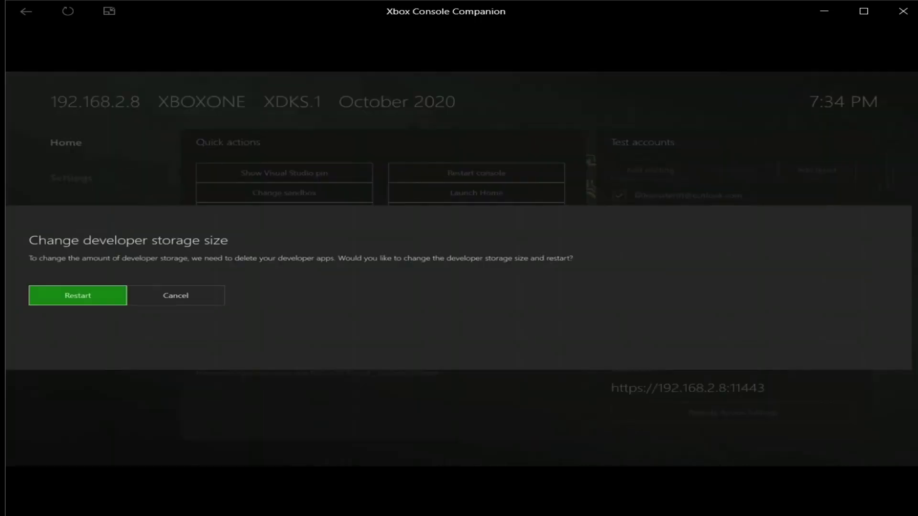
key(Right)
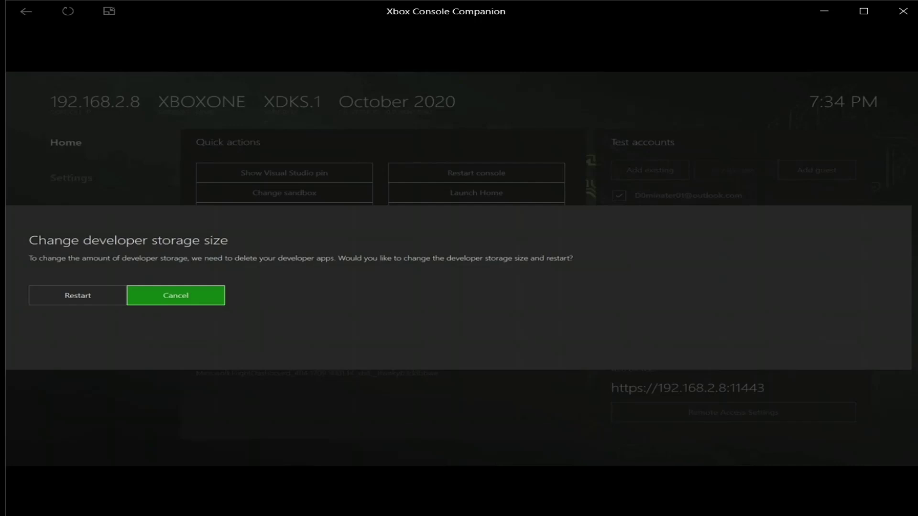
key(Escape)
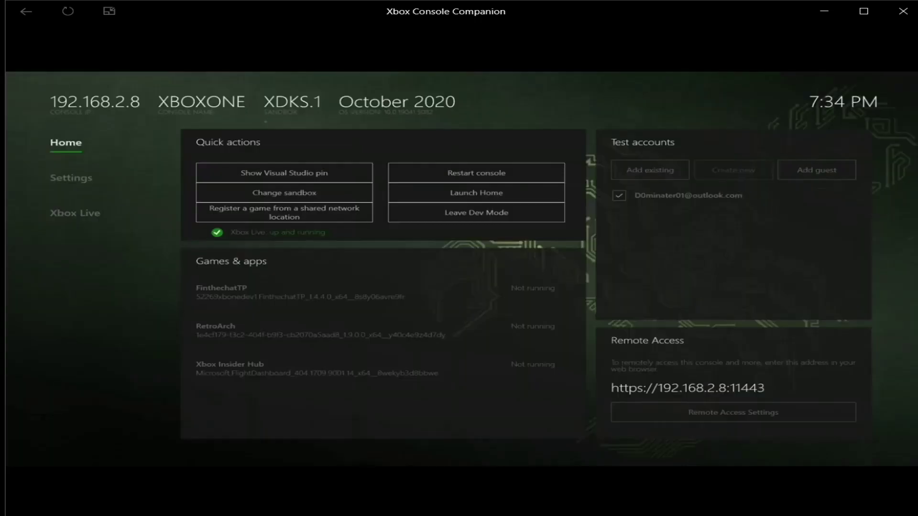
Leave Dev Home by launching the console's Home from the quick actions.
key(Tab)
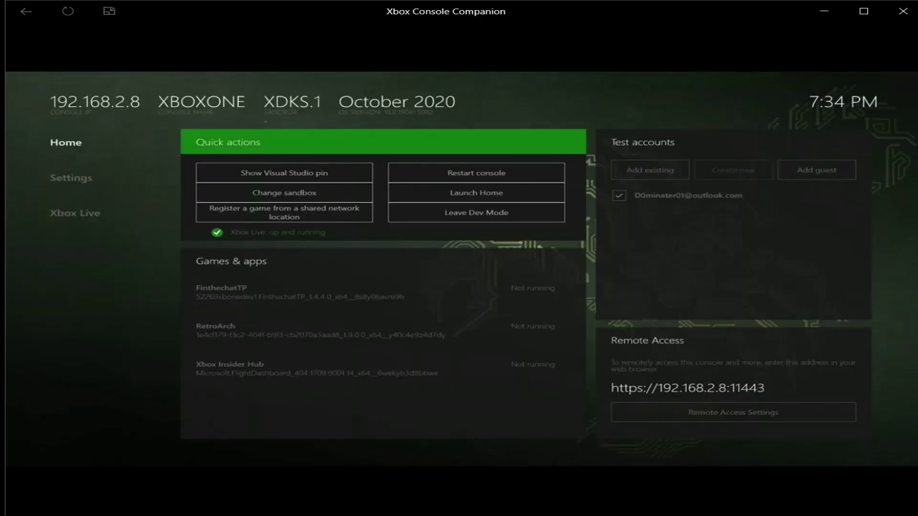
key(Tab)
key(Down)
key(Right)
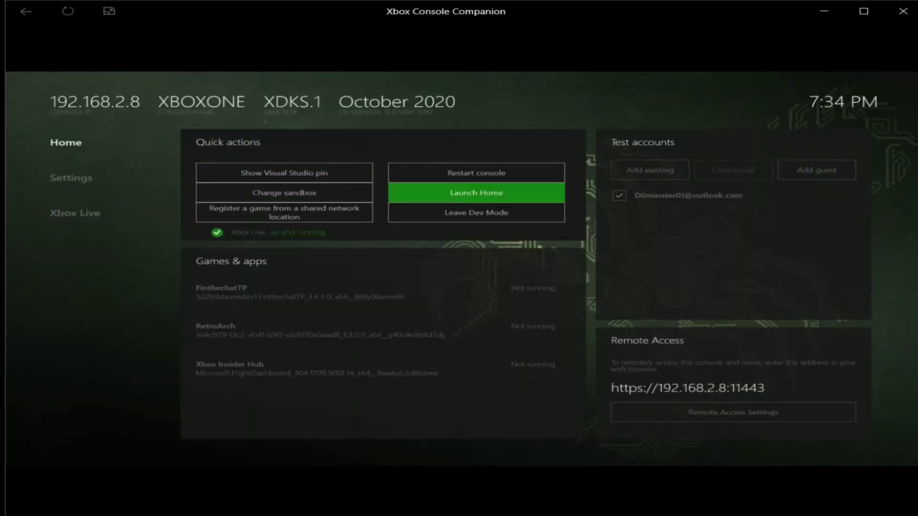
key(Return)
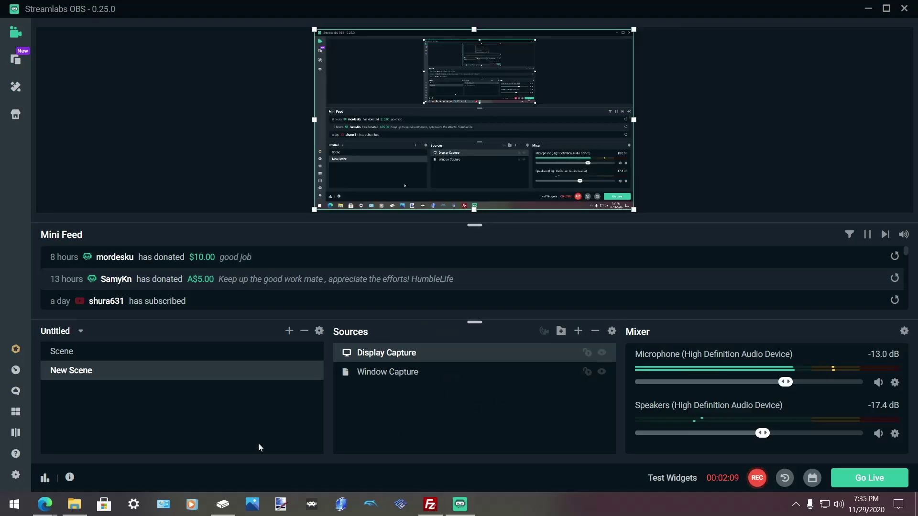
Switch to the Xbox Device Portal in the Edge browser and reload its page.
mouse_move(45, 503)
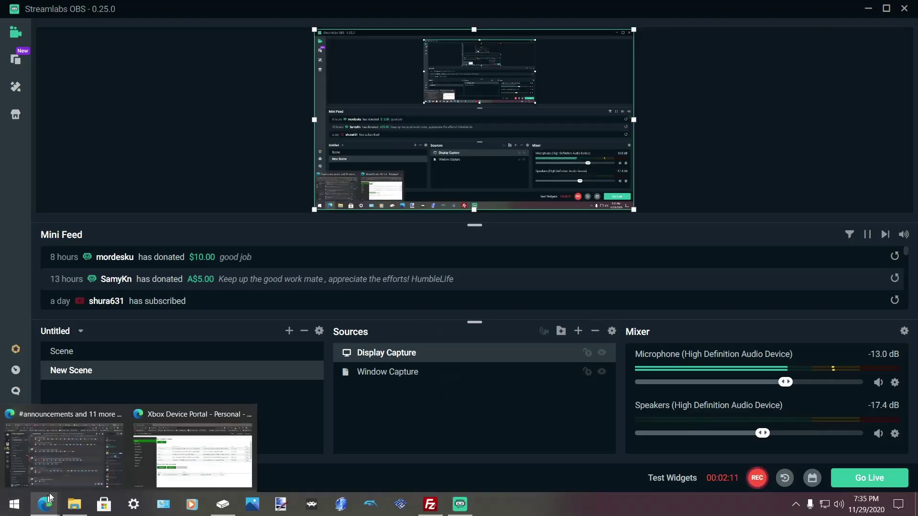
click(161, 457)
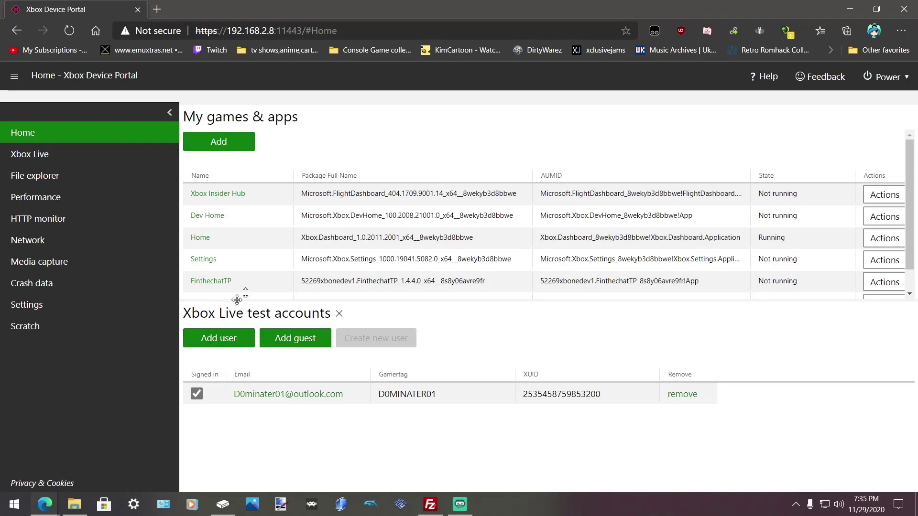
click(459, 504)
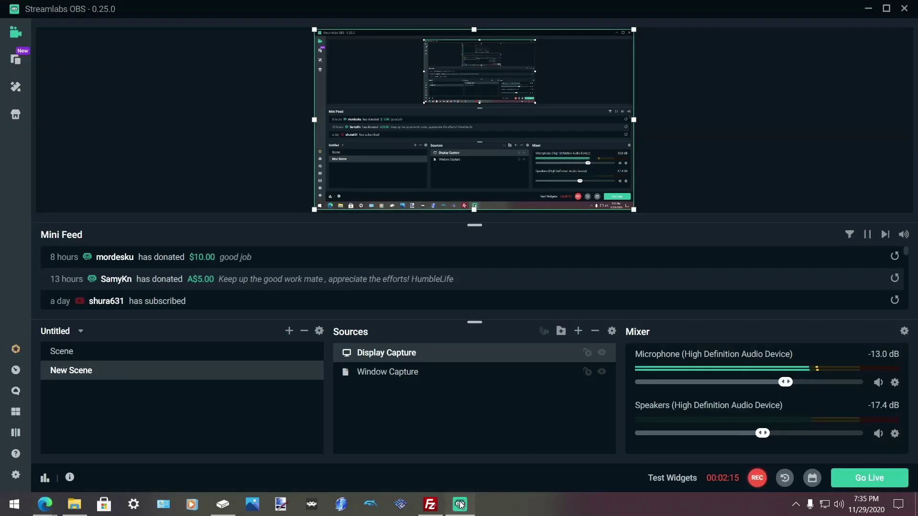
click(459, 503)
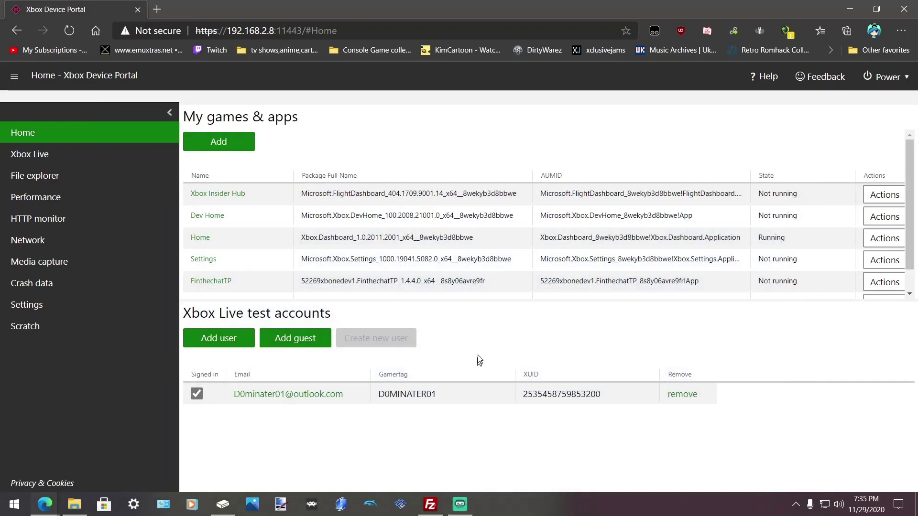
click(69, 30)
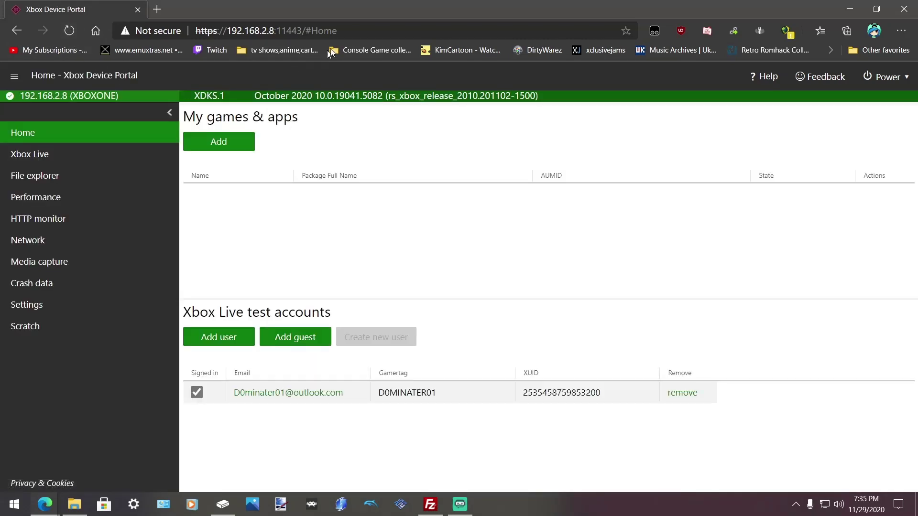
Show the network browsing instructions in the portal's file explorer and copy the full cmdkey.exe credential command.
click(36, 177)
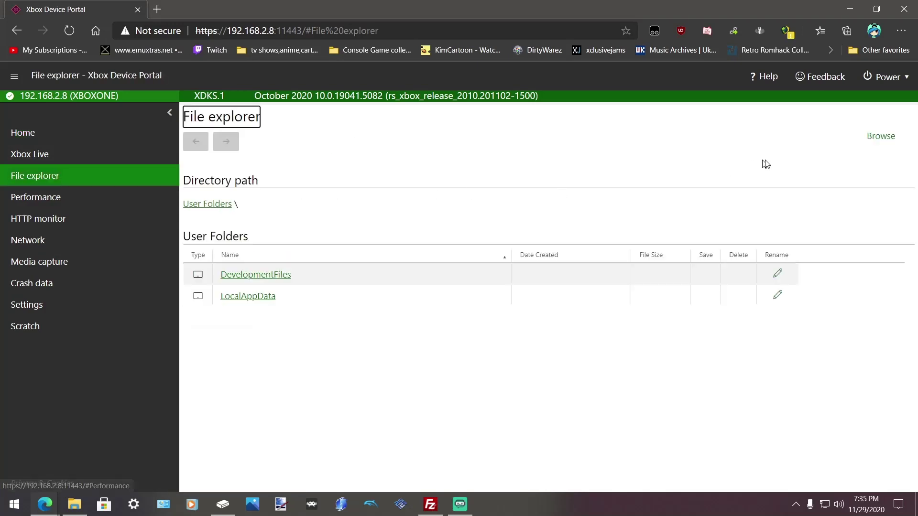
click(882, 137)
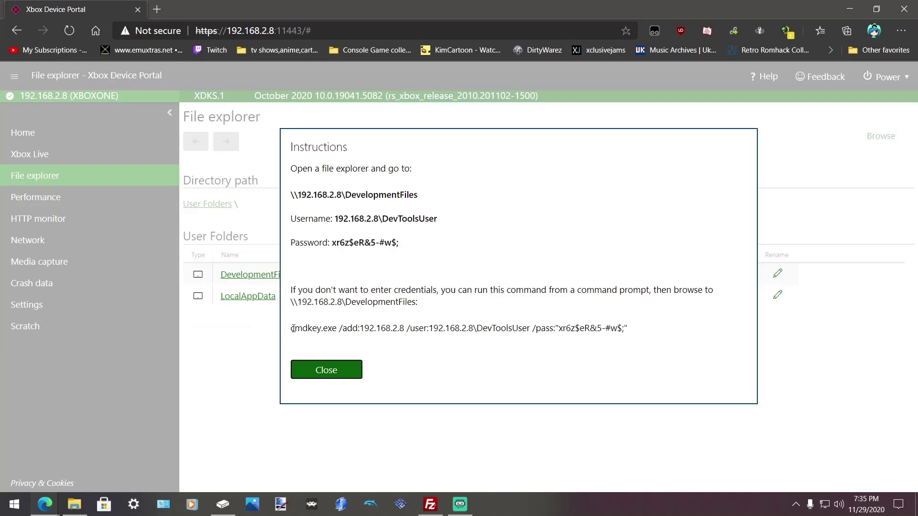
drag(293, 328, 632, 325)
right_click(613, 327)
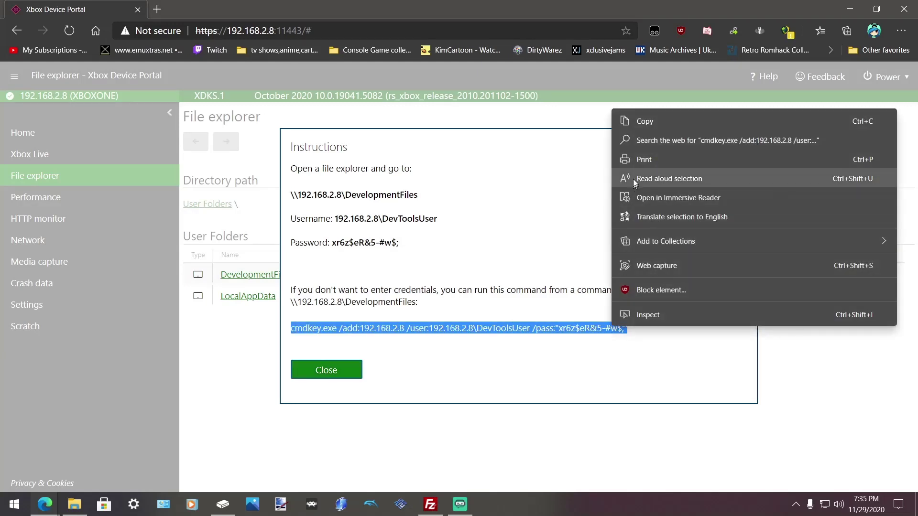
click(645, 122)
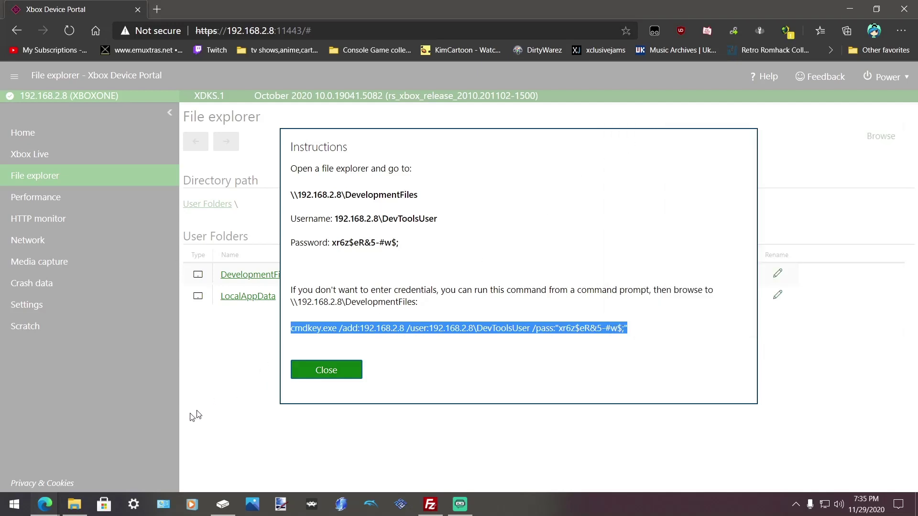
Run the copied cmdkey.exe credential command, including the DevToolsUser account password, in Command Prompt and close the window.
click(18, 504)
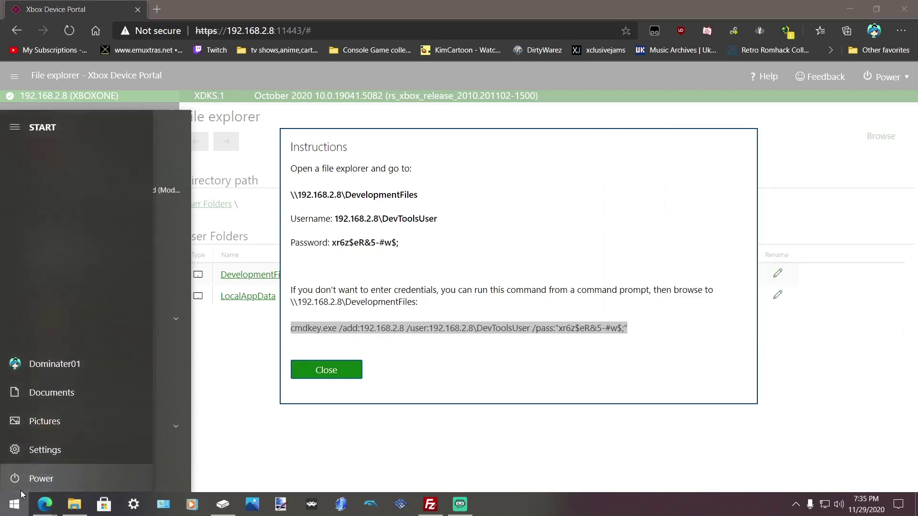
text(cmd)
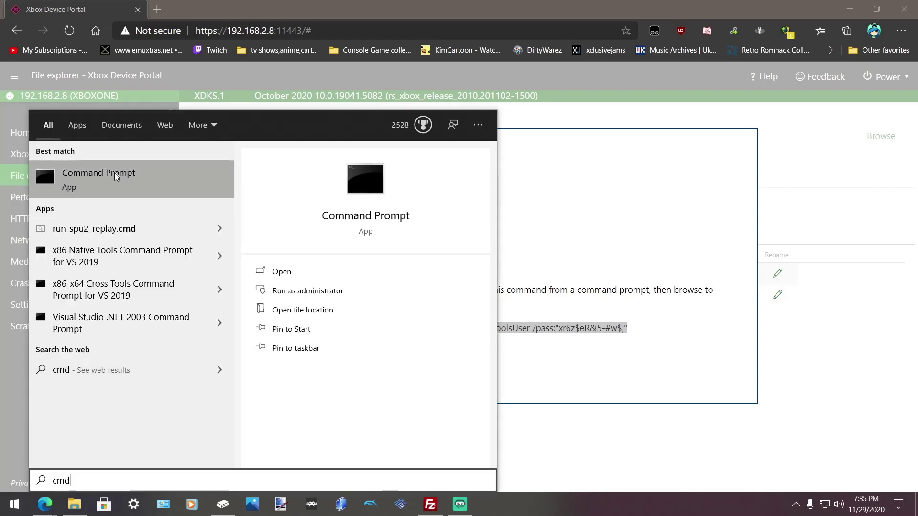
click(116, 178)
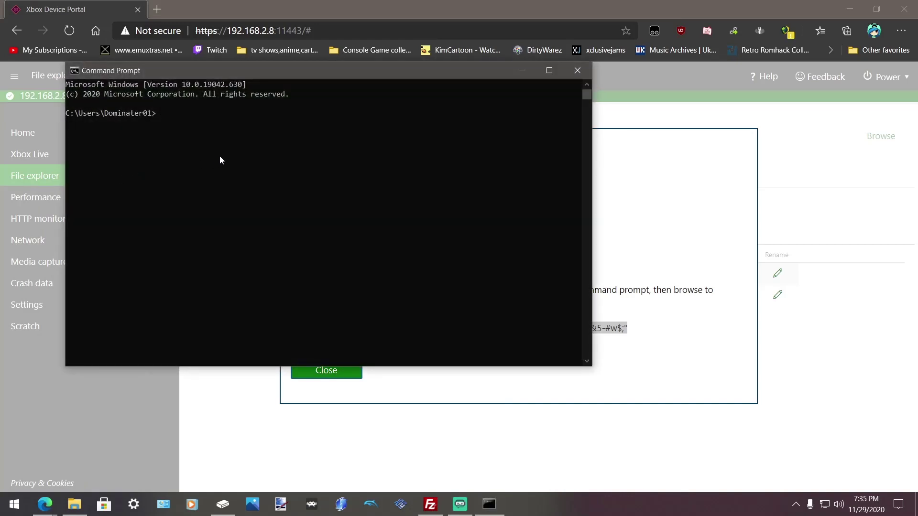
key(ctrl+v)
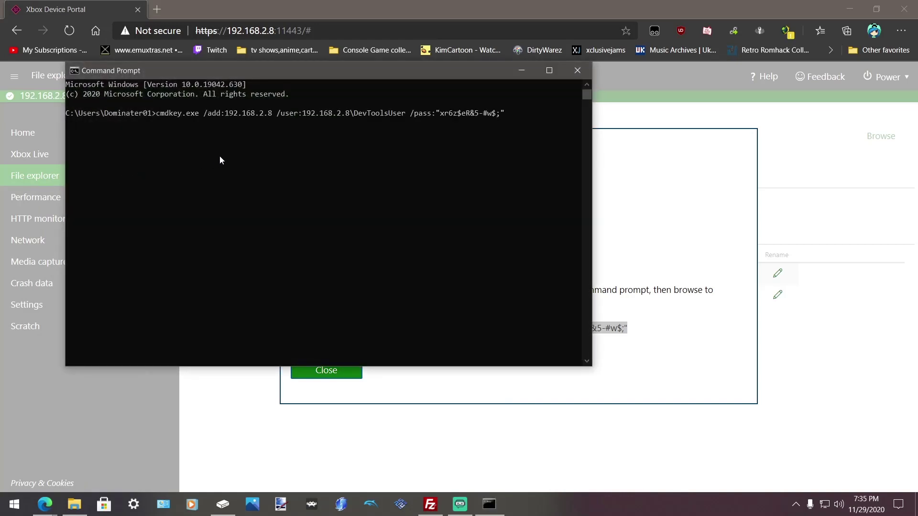
key(Return)
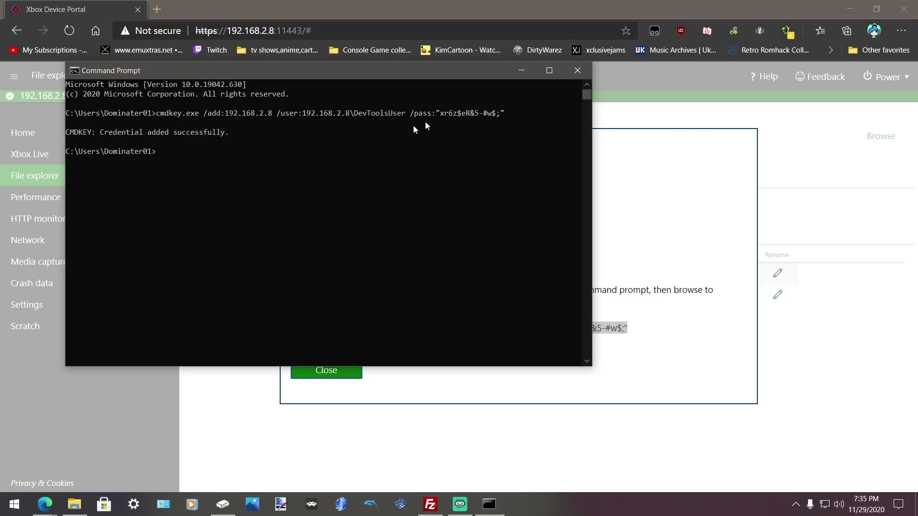
click(569, 72)
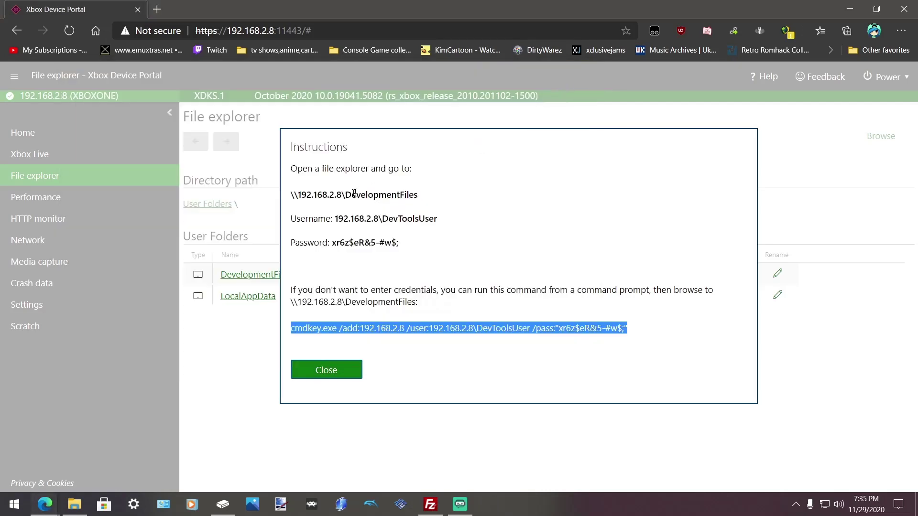
Copy the network path \\192.168.2.8\DevelopmentFiles from the portal instructions and open it in File Explorer.
drag(293, 196, 420, 196)
right_click(420, 195)
click(423, 205)
click(79, 507)
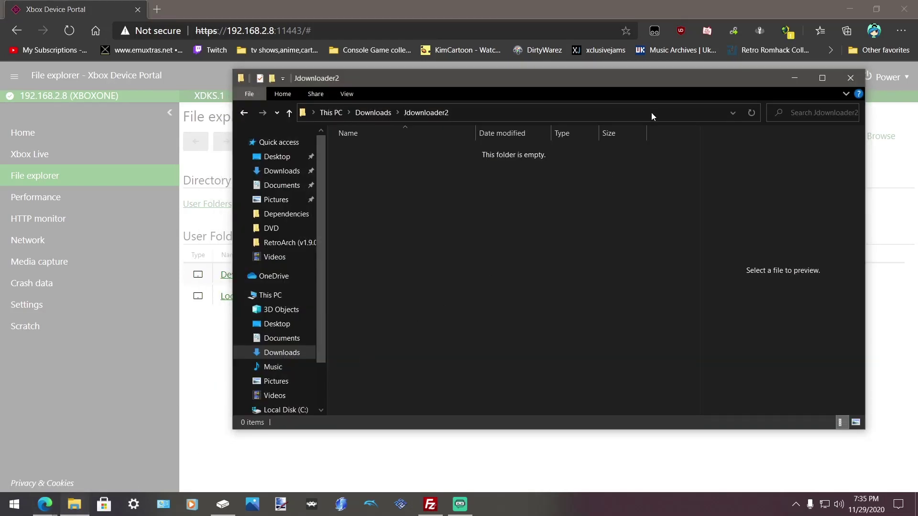
click(581, 117)
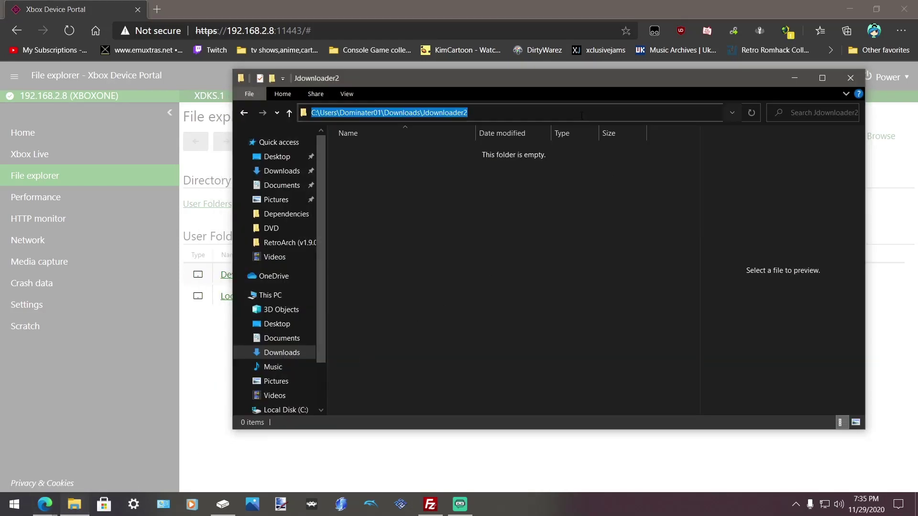
right_click(582, 116)
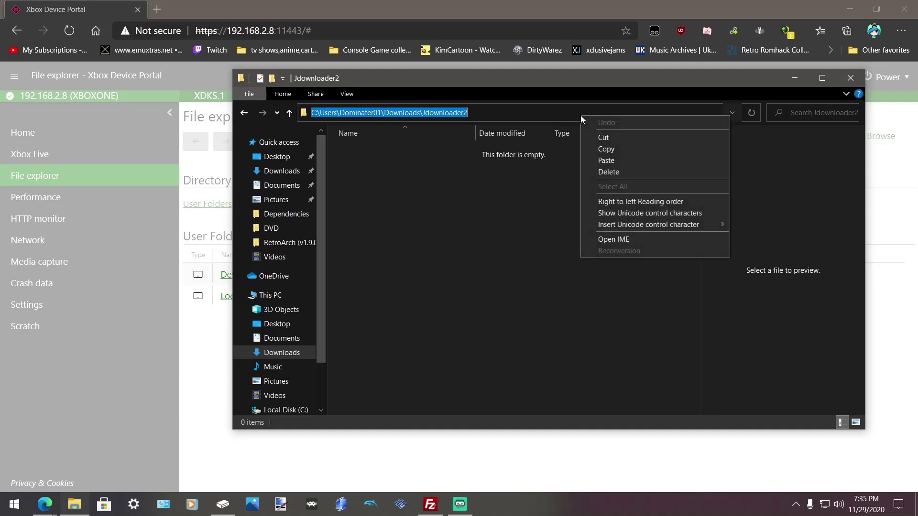
click(615, 160)
key(Return)
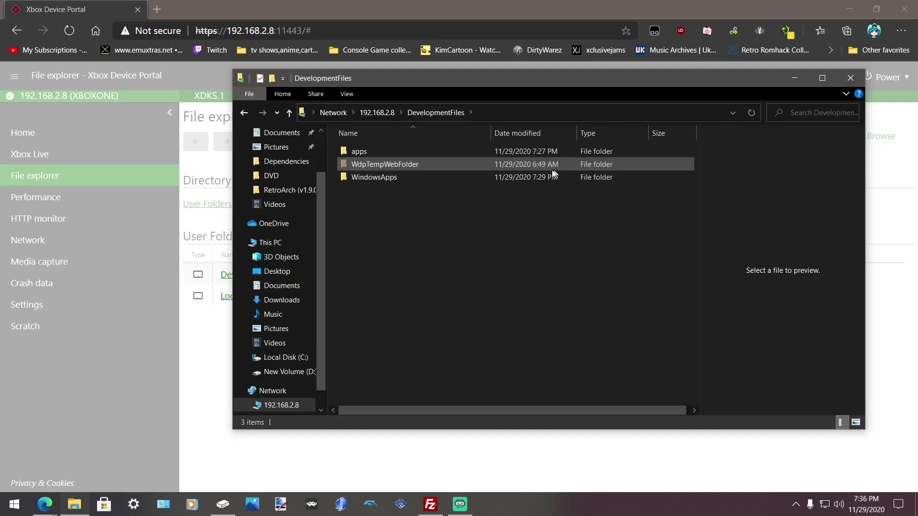
Open the 1e4cf179 RetroArch 1.9.0.0_x64 package folder inside WindowsApps and take a brief look into its cores folder.
double_click(384, 178)
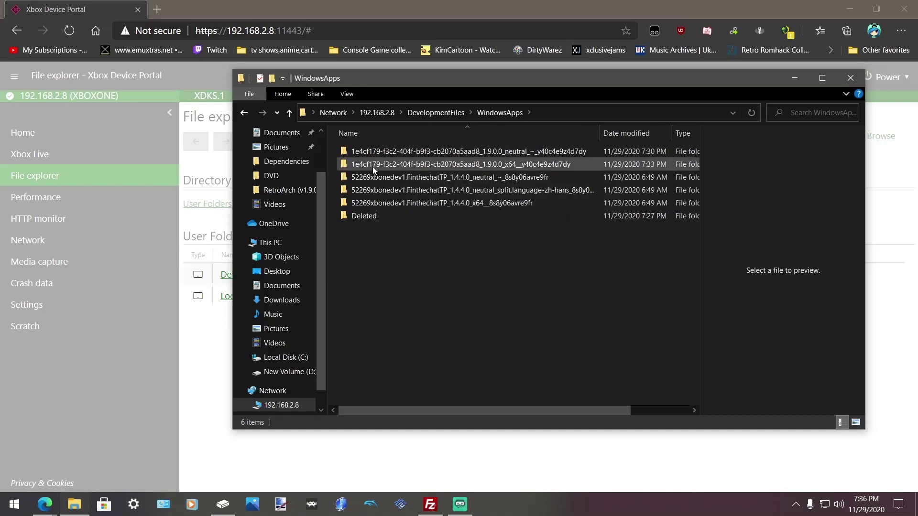
double_click(491, 163)
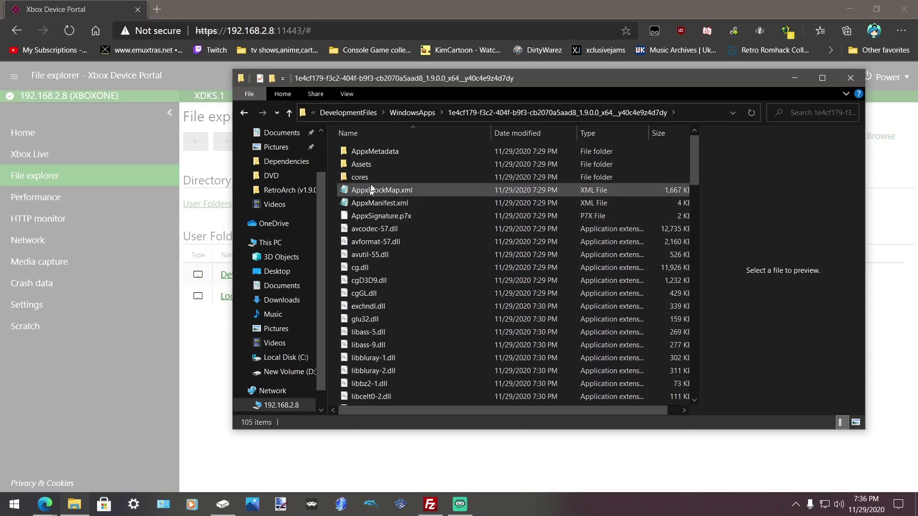
double_click(359, 176)
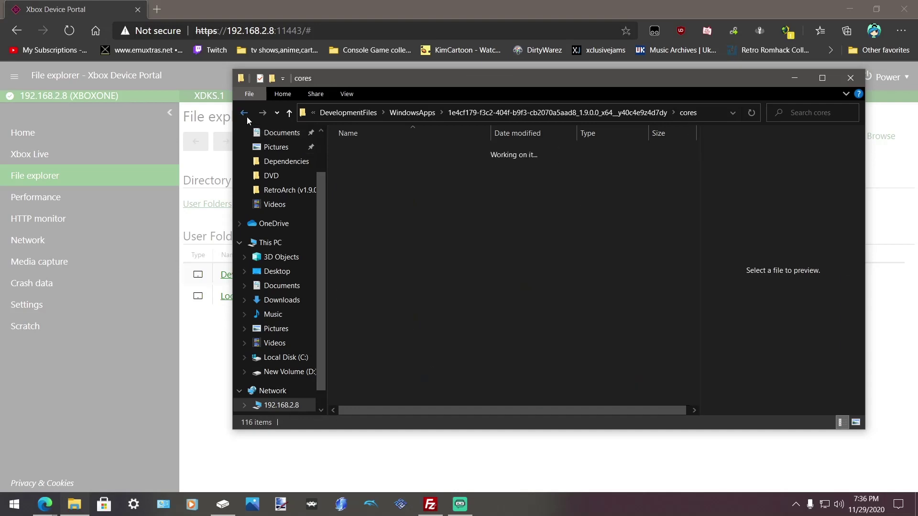
click(247, 117)
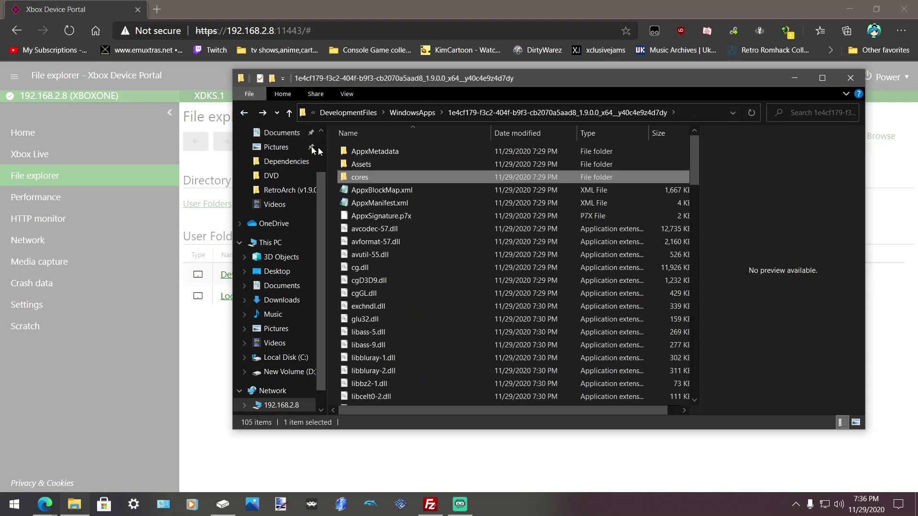
click(330, 203)
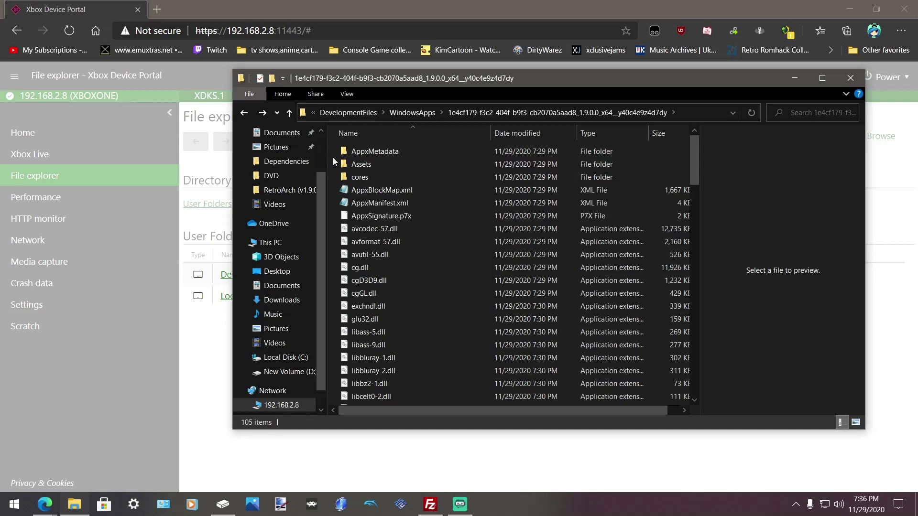
Create a new folder named roms in the RetroArch package folder and open it.
right_click(333, 161)
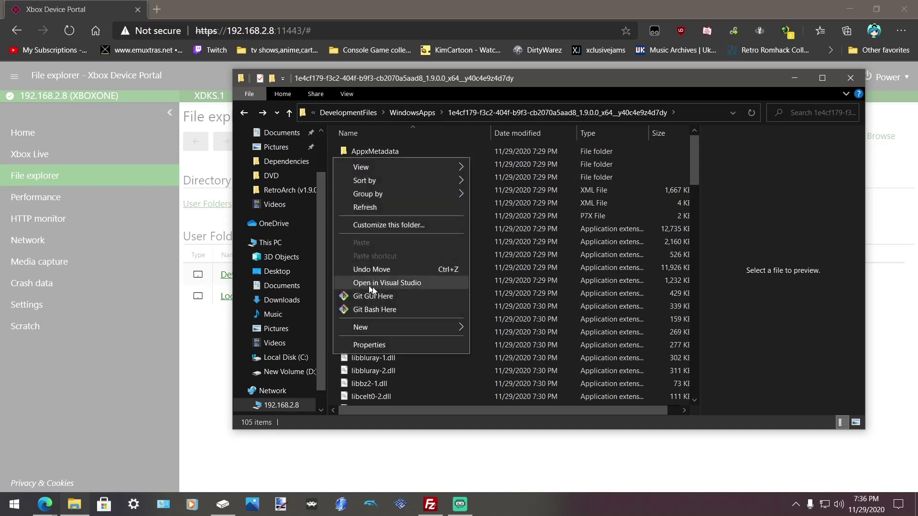
mouse_move(422, 331)
click(500, 328)
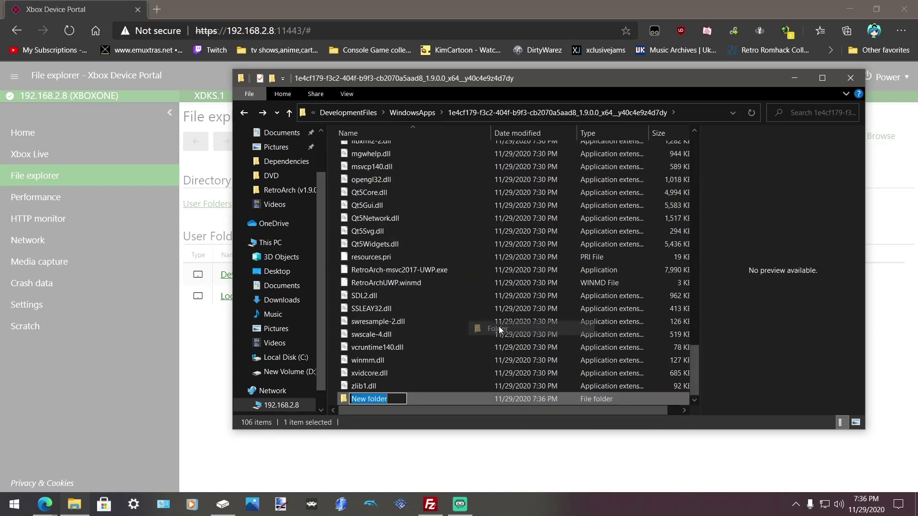
text(roms)
key(Return)
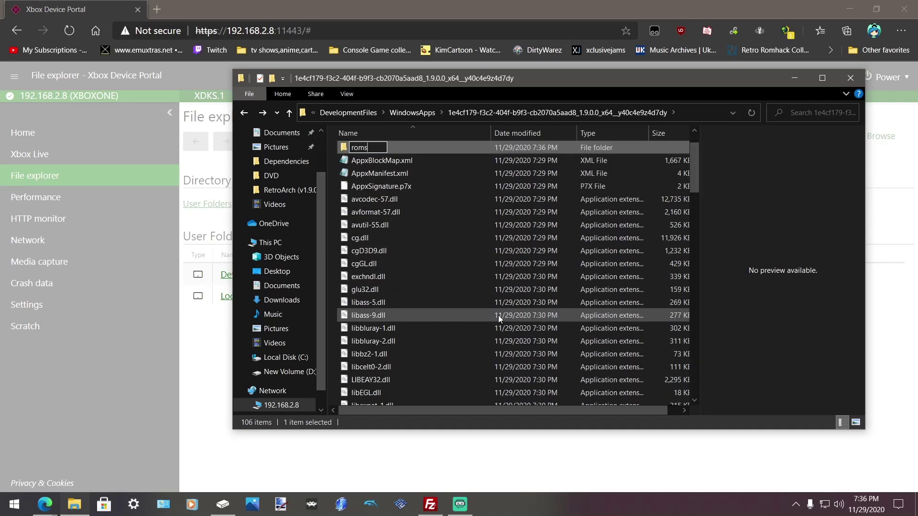
key(Return)
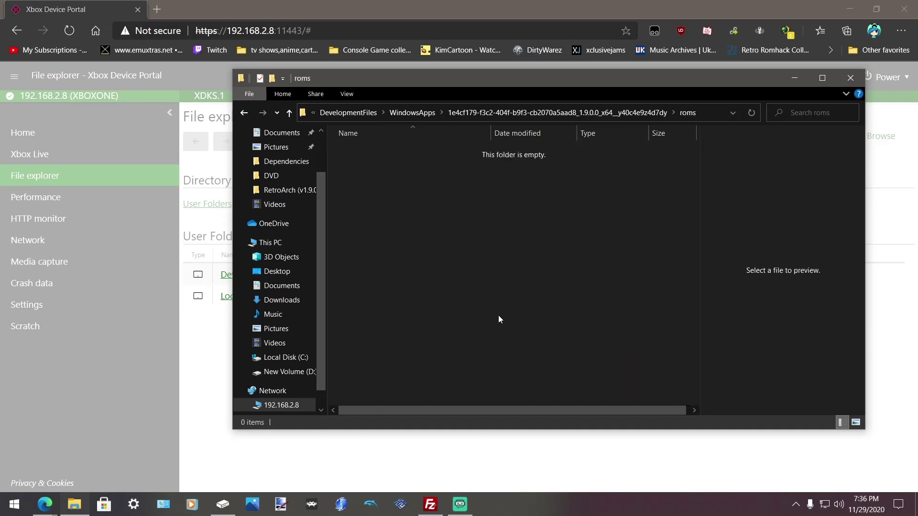
key(BackSpace)
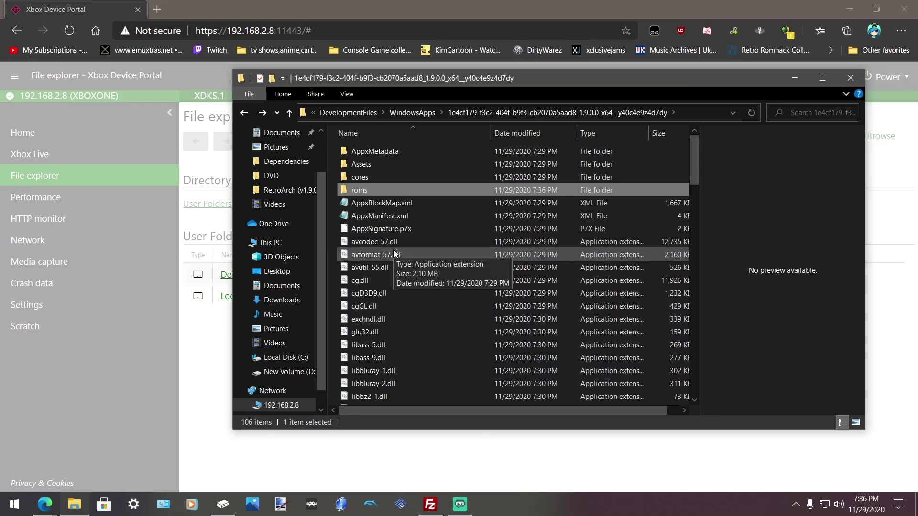
double_click(360, 191)
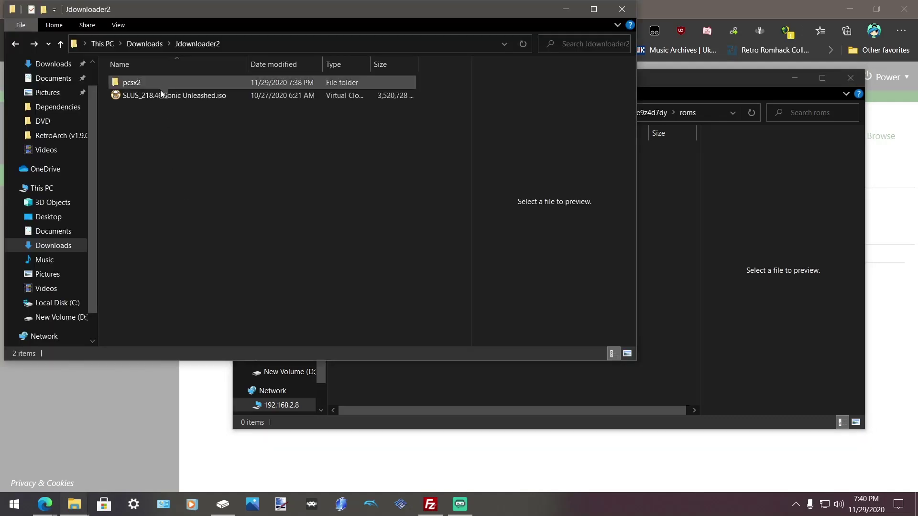
Copy SLUS_218.46.Sonic Unleashed.iso from the Jdownloader2 folder into the console's roms folder.
right_click(159, 95)
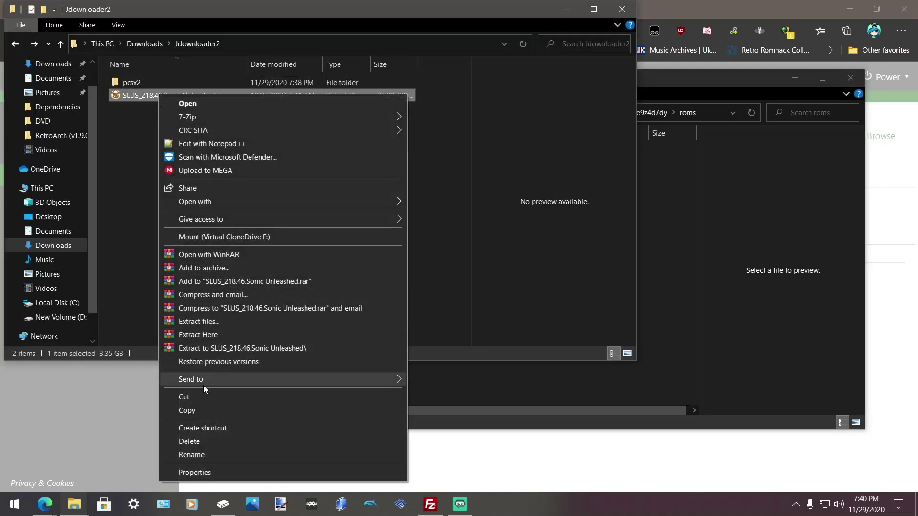
click(196, 410)
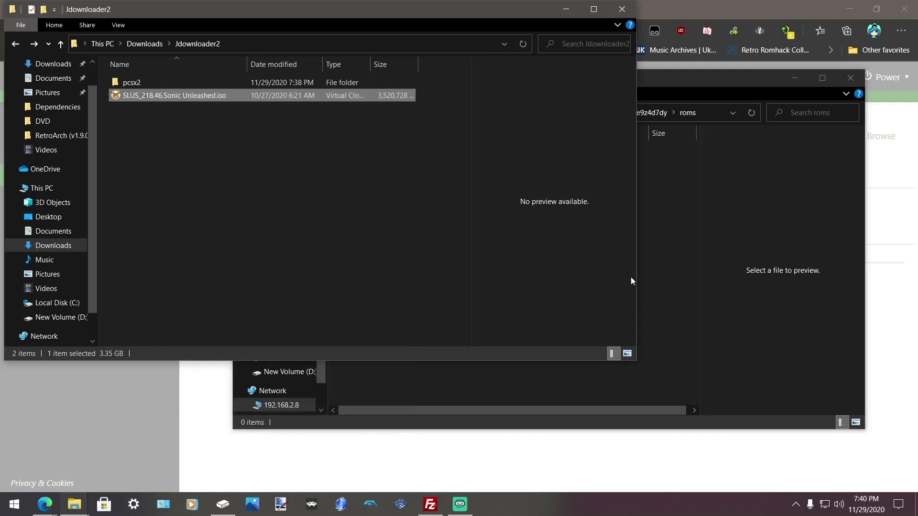
click(661, 269)
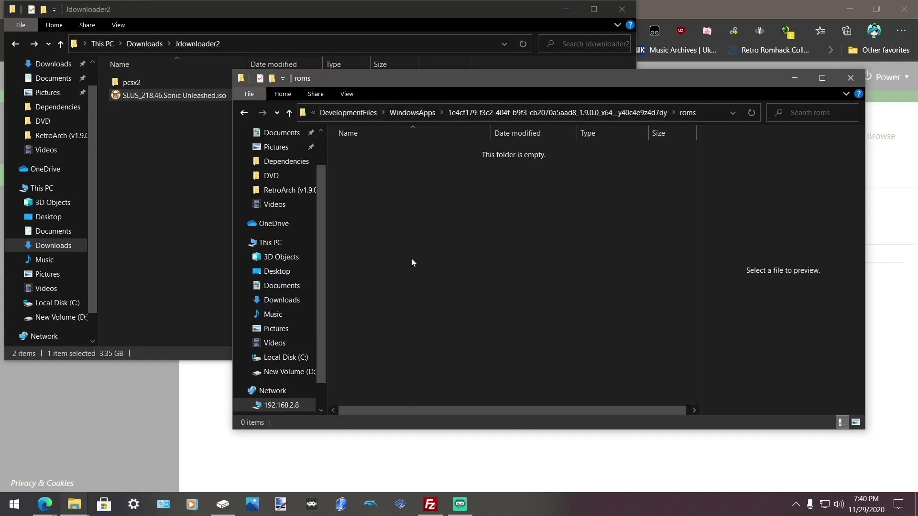
right_click(407, 196)
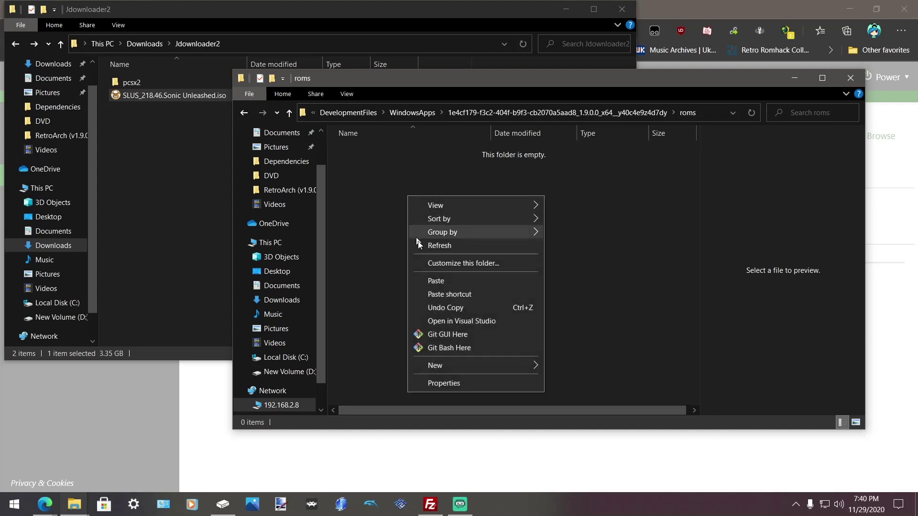
click(443, 280)
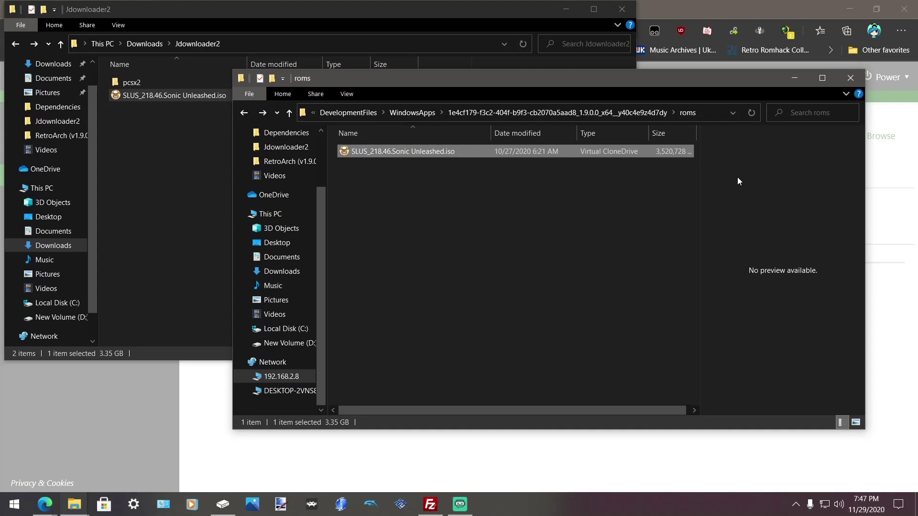
click(135, 83)
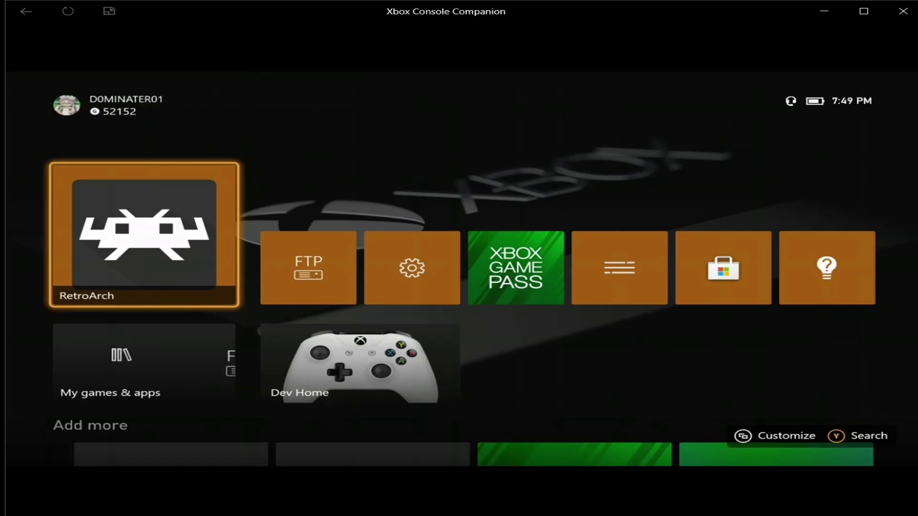
Switch to Xbox Console Companion and open Dev Home on the console.
key(Down)
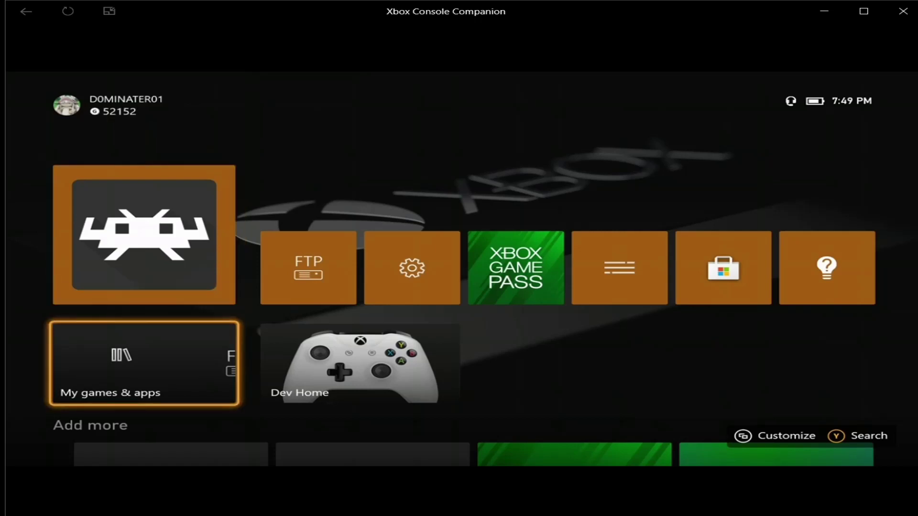
key(Right)
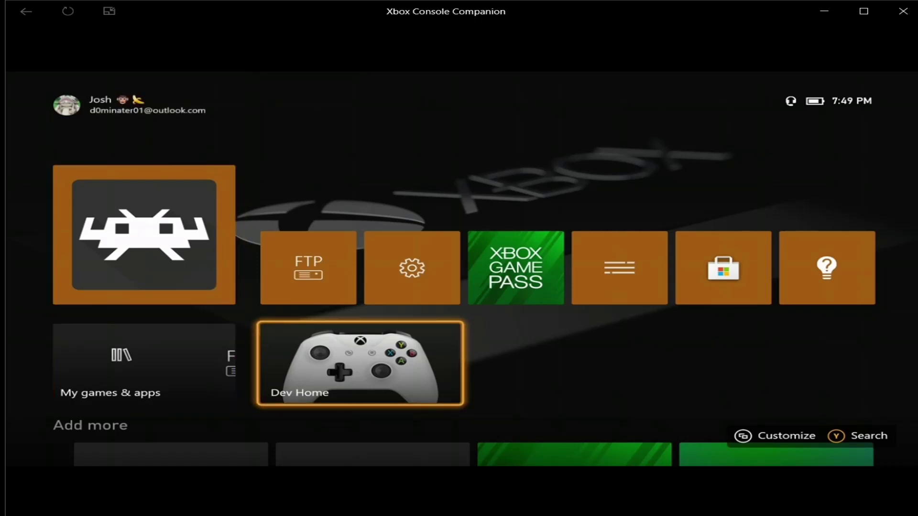
key(Home)
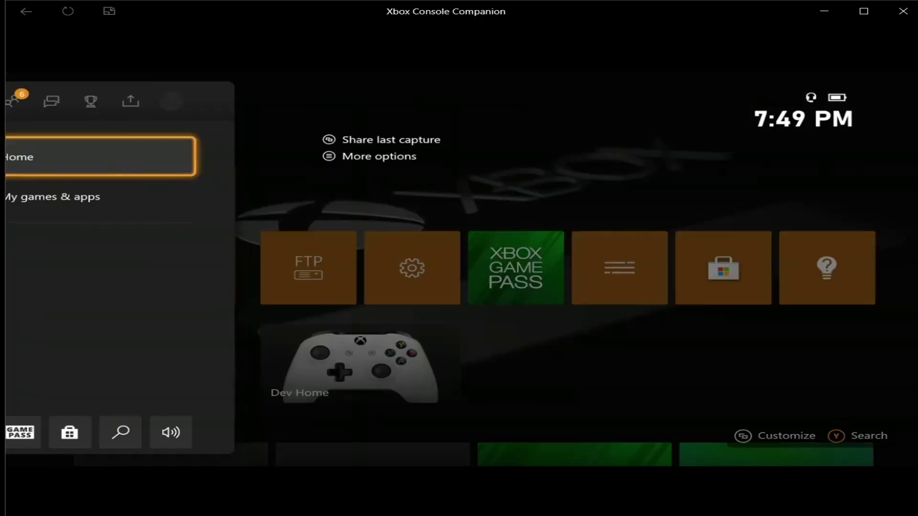
key(Return)
key(Home)
key(Return)
key(Down)
key(Right)
key(Return)
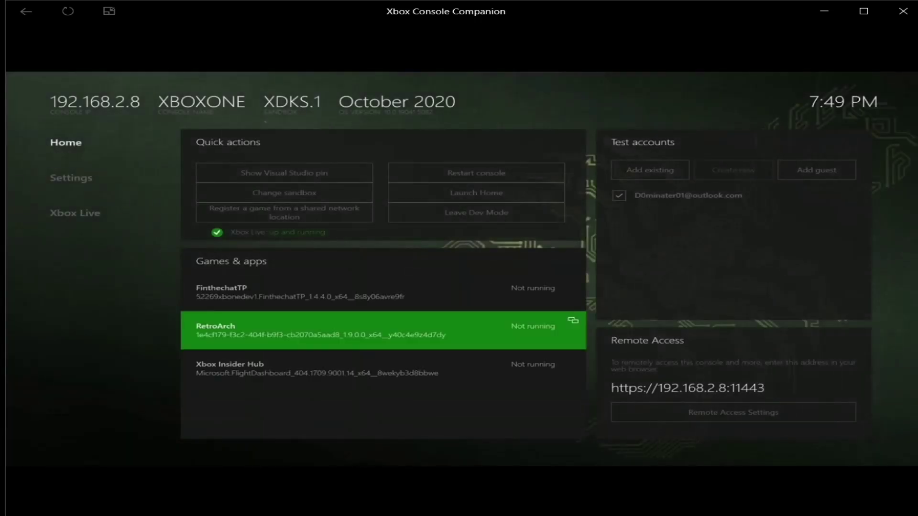
Open the app details of RetroArch from Dev Home's list of games and apps.
key(Up)
key(Up)
key(Up)
key(Up)
key(Down)
key(Down)
key(Down)
key(Down)
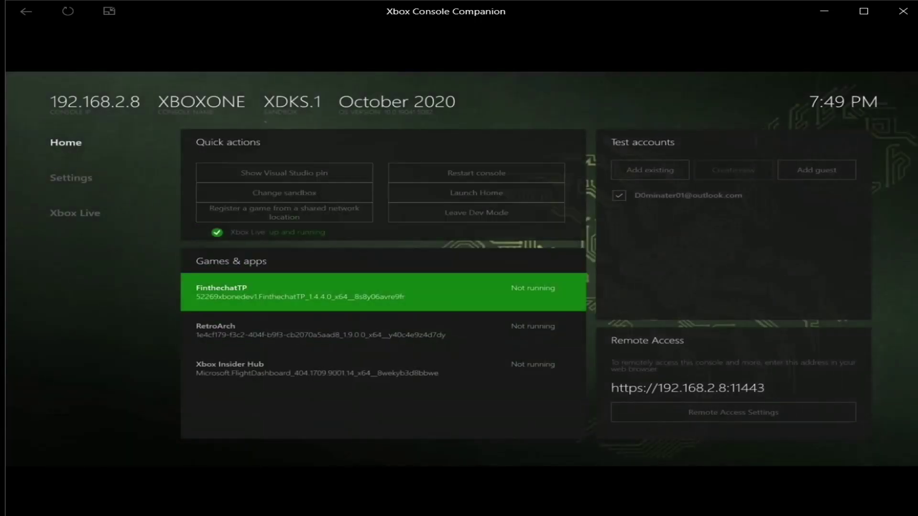
key(Down)
key(Up)
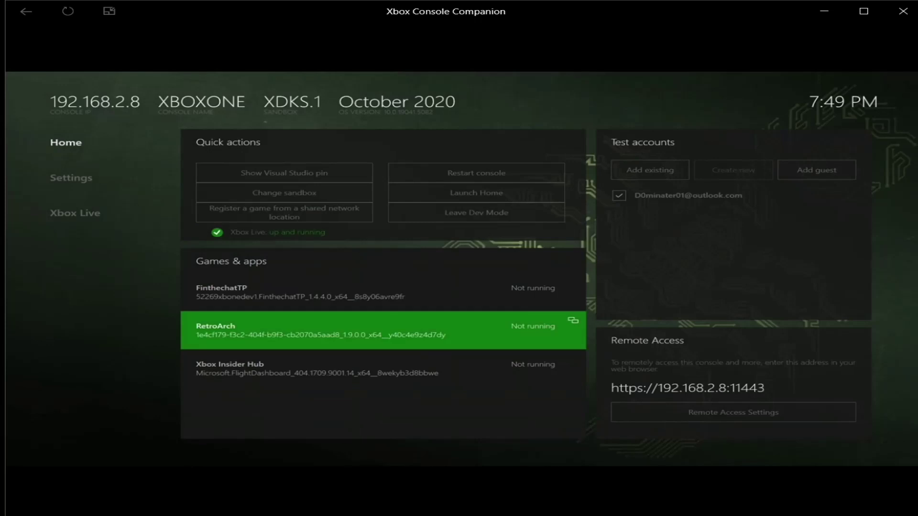
key(Menu)
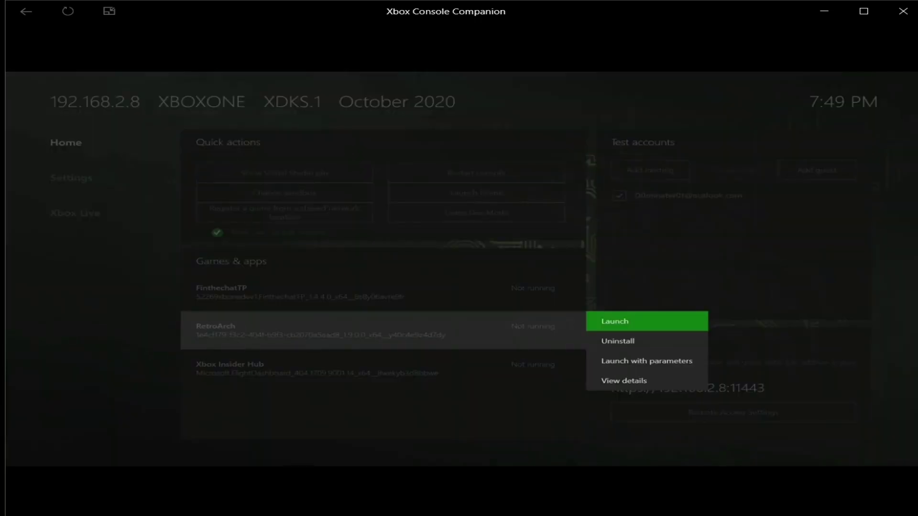
key(Down)
key(Down)
key(Down)
key(Return)
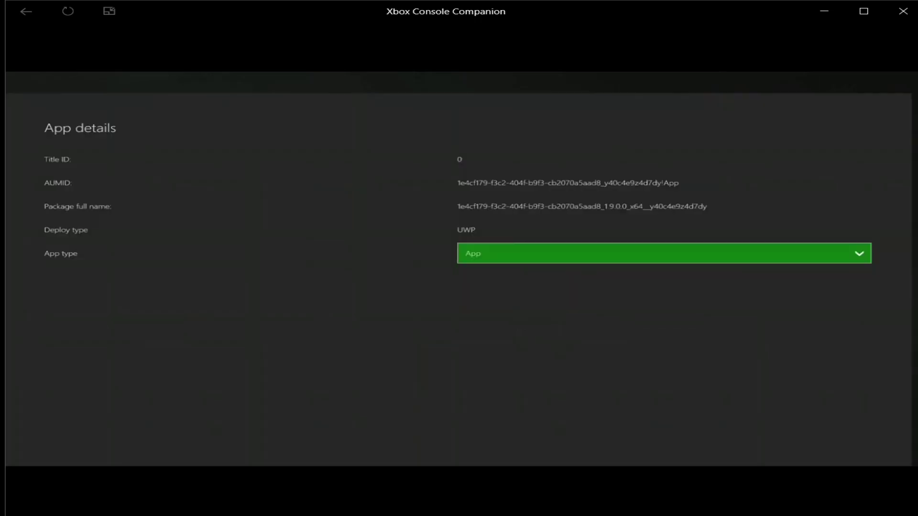
Set RetroArch's app type to Game and leave its app details.
key(Return)
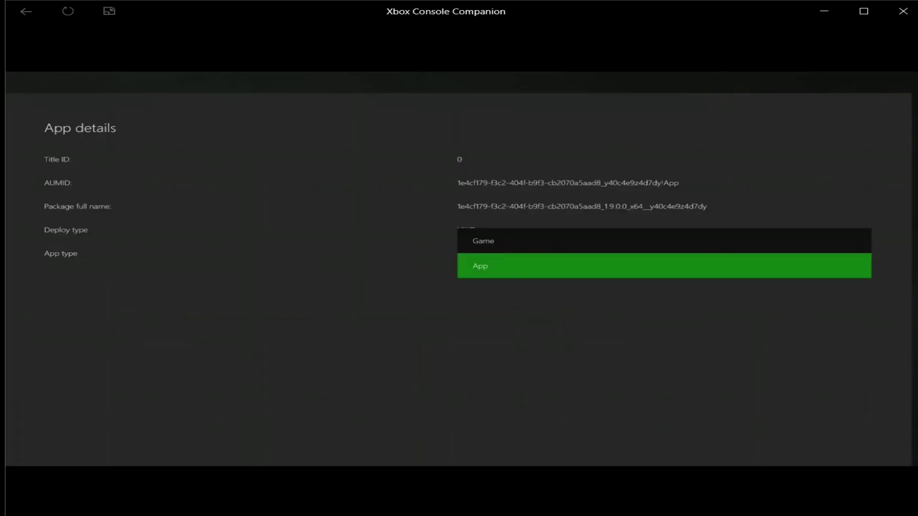
key(Up)
key(Return)
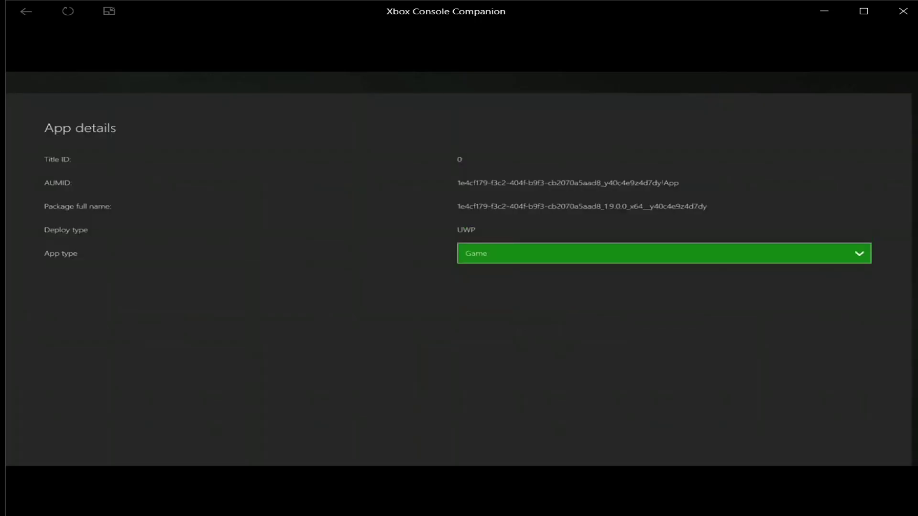
key(Escape)
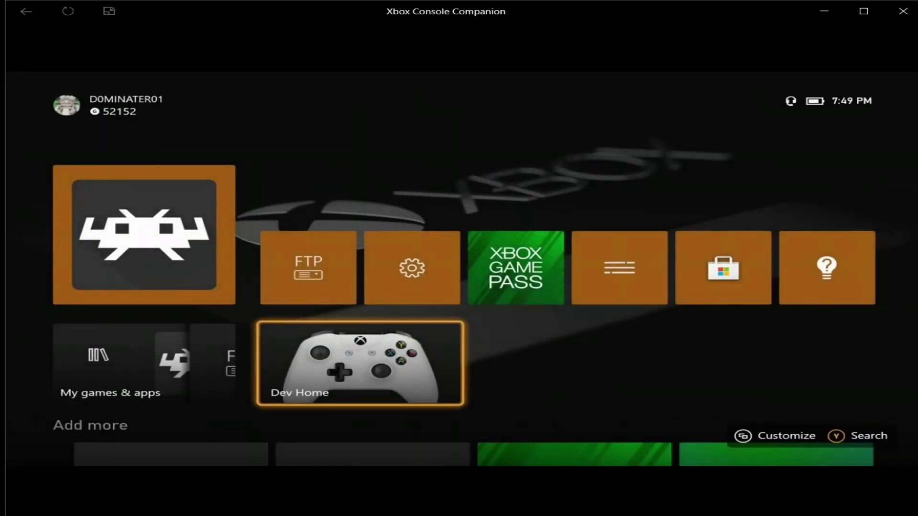
Launch RetroArch from the Games list in My games & apps.
key(Left)
key(Up)
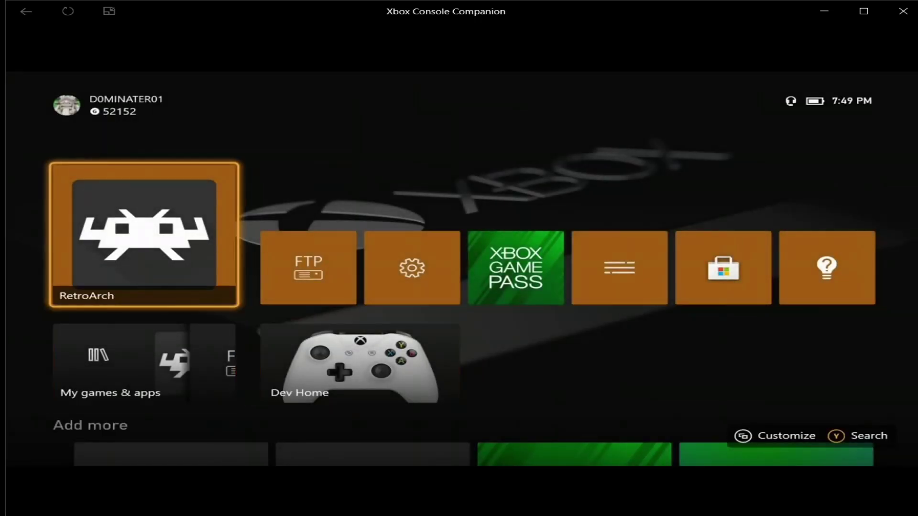
key(Down)
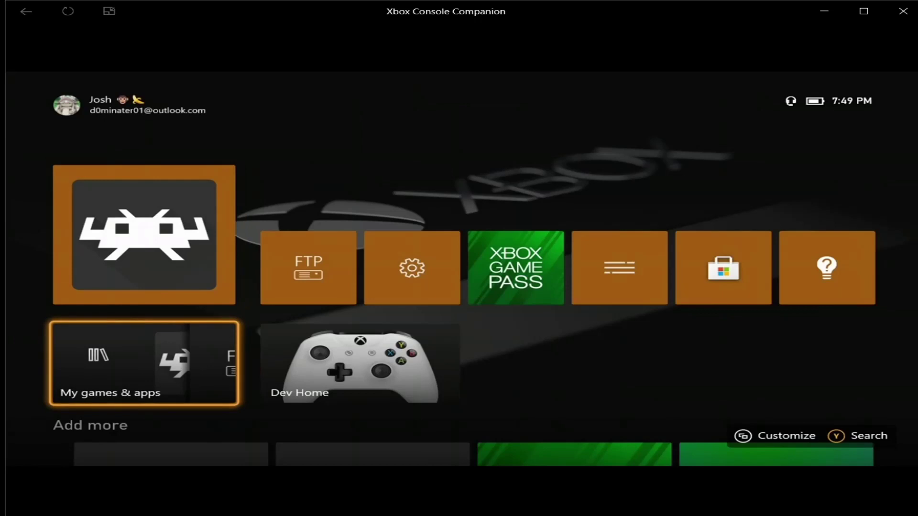
key(Return)
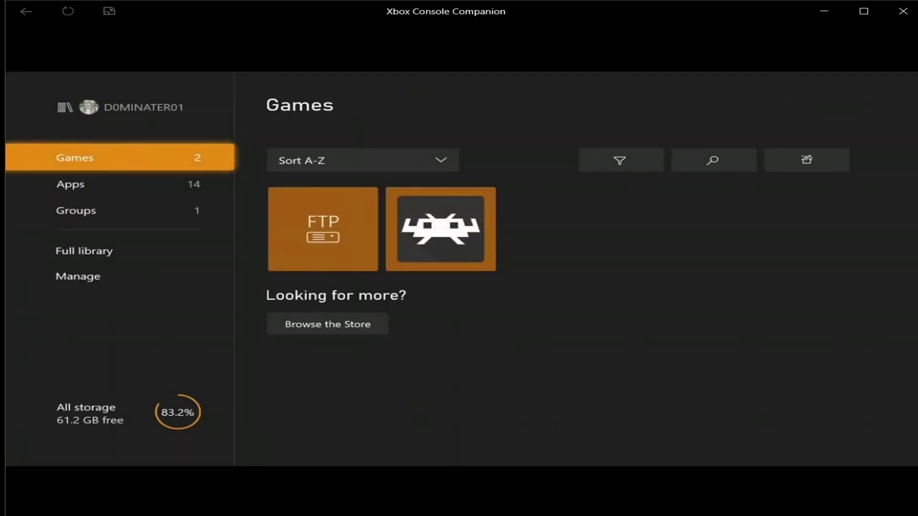
key(Right)
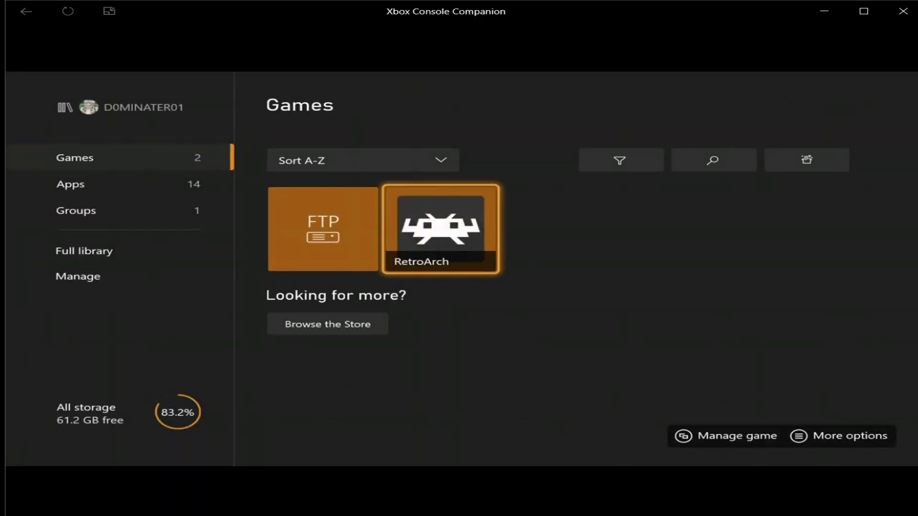
key(Return)
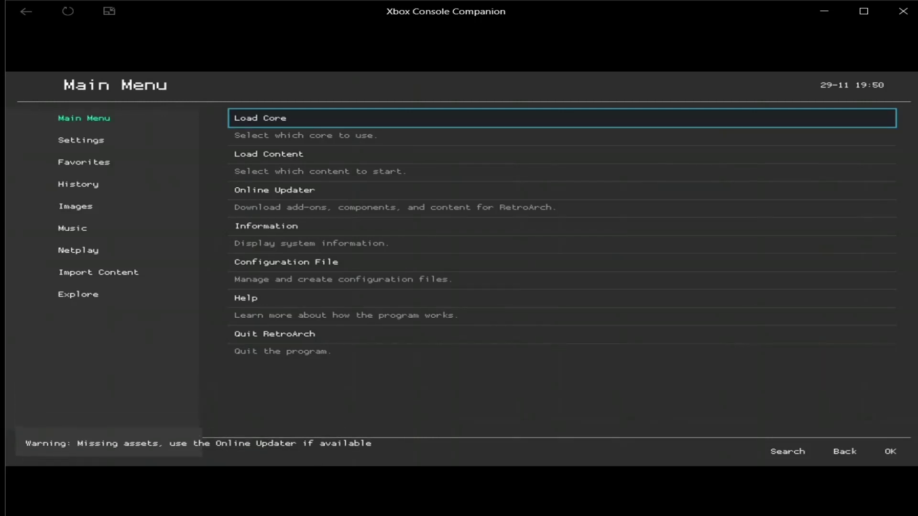
Update the core info files with RetroArch's Online Updater.
key(Down)
key(Down)
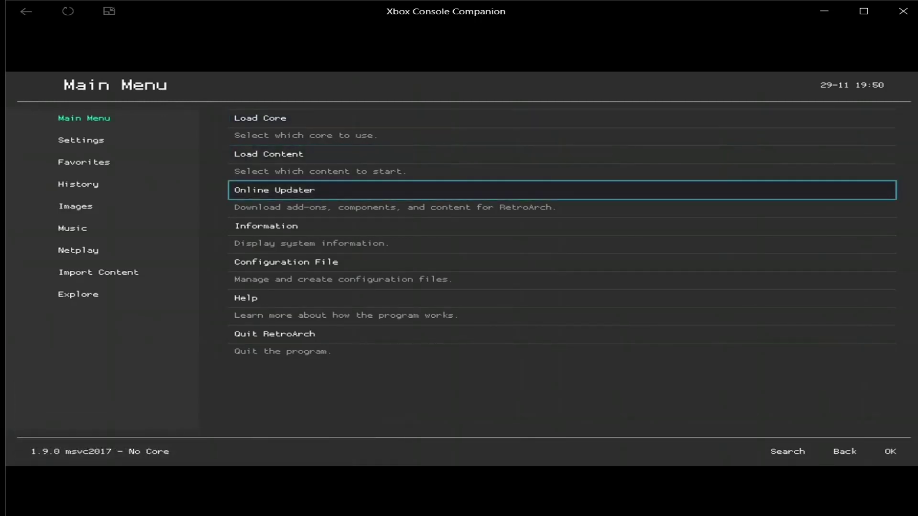
key(Return)
key(Down)
key(Down)
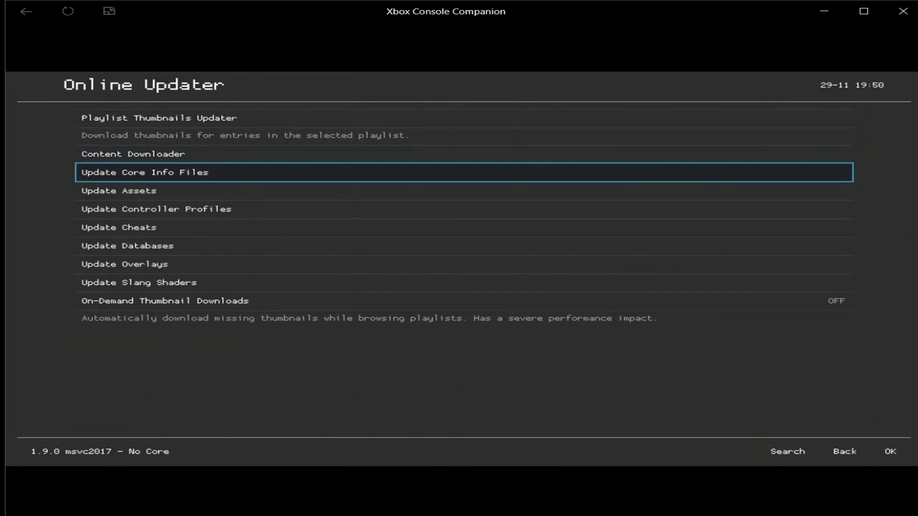
key(Return)
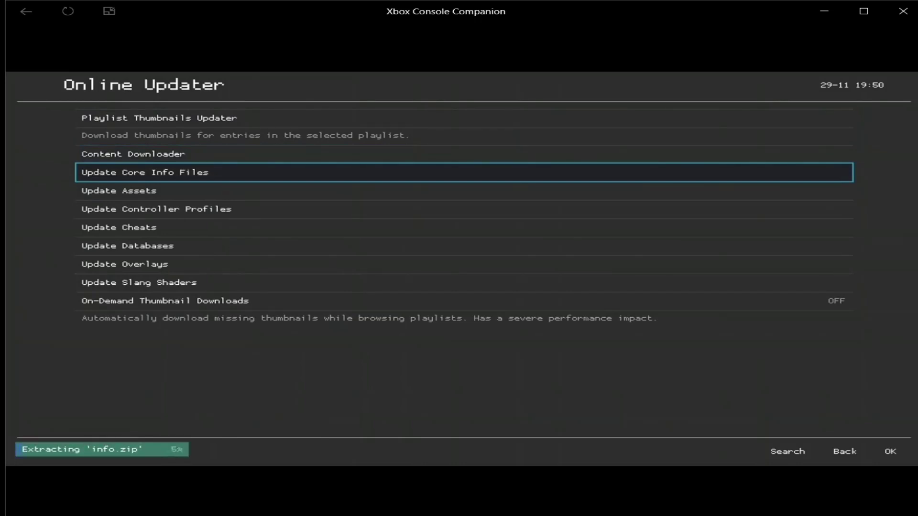
key(Down)
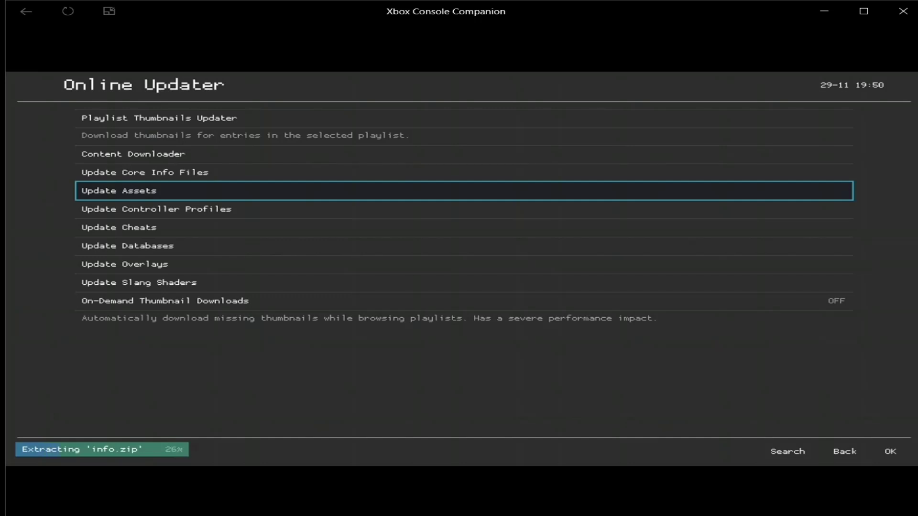
key(Up)
key(Up)
key(Up)
key(Down)
key(Down)
key(Up)
key(Up)
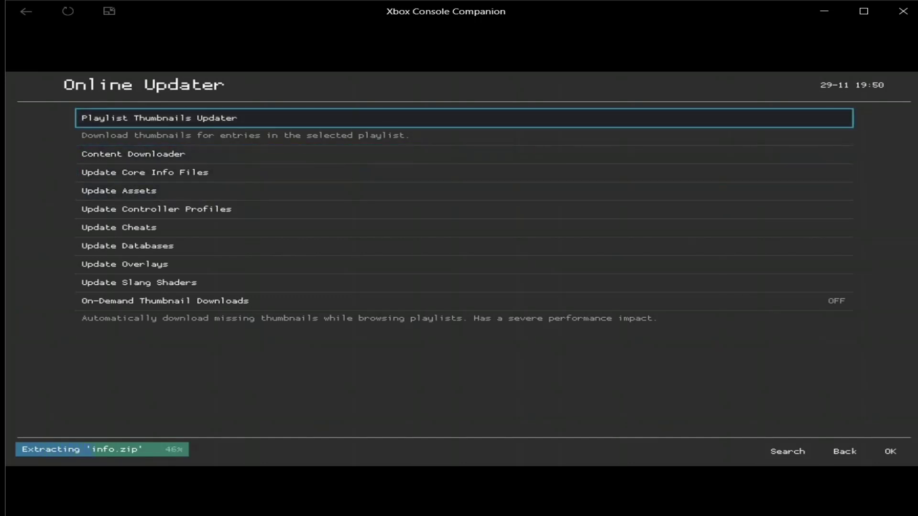
Leave the Online Updater and quit RetroArch.
key(BackSpace)
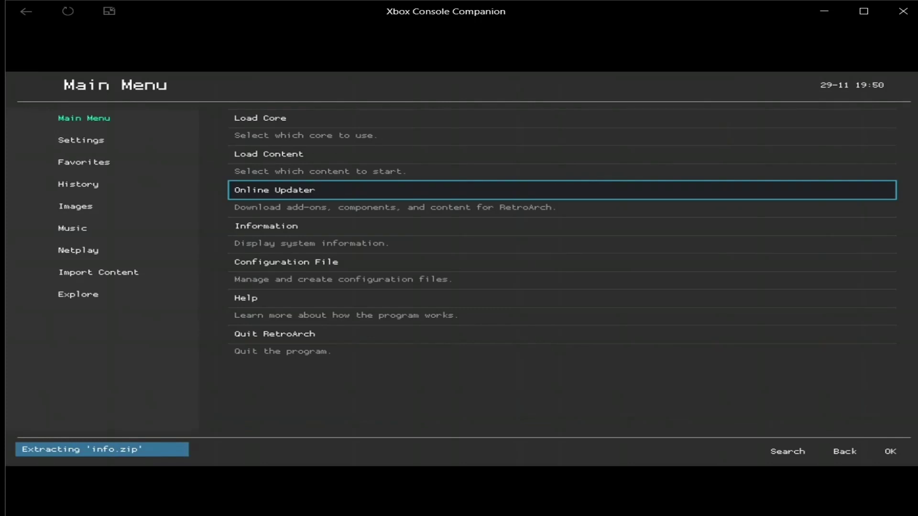
key(Down)
key(Down)
key(Down)
key(Down)
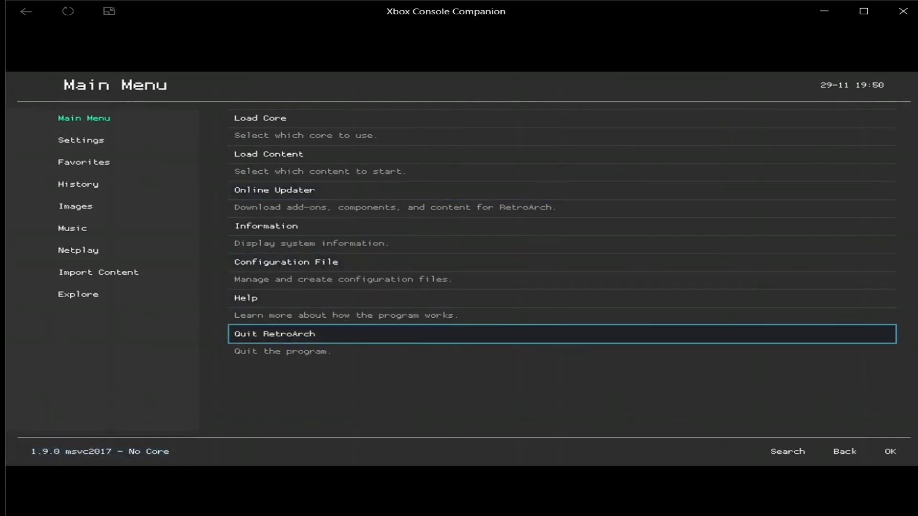
key(Return)
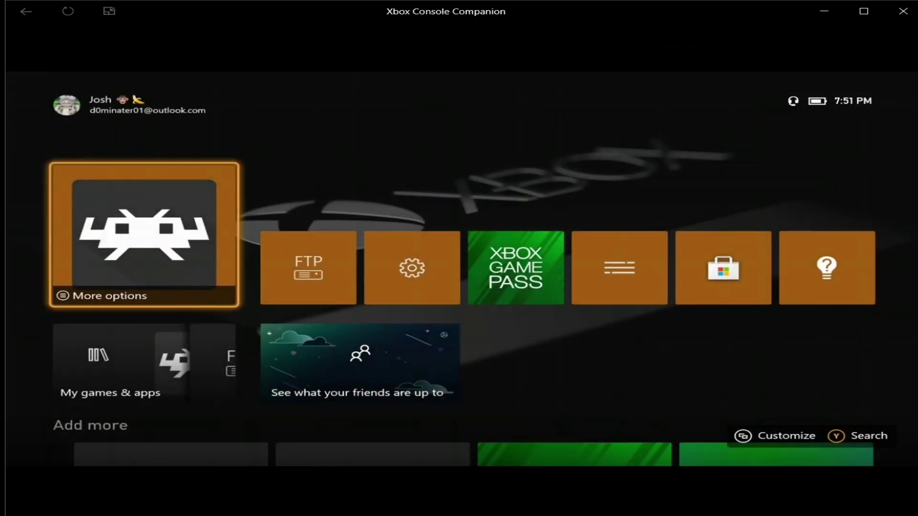
Switch to the file explorer app from the Apps list in My games & apps.
key(Down)
key(Return)
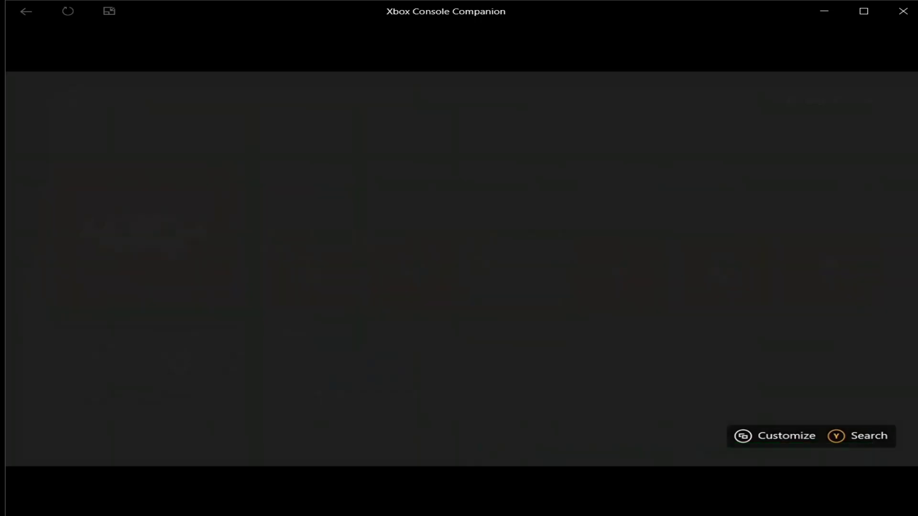
key(Down)
key(Right)
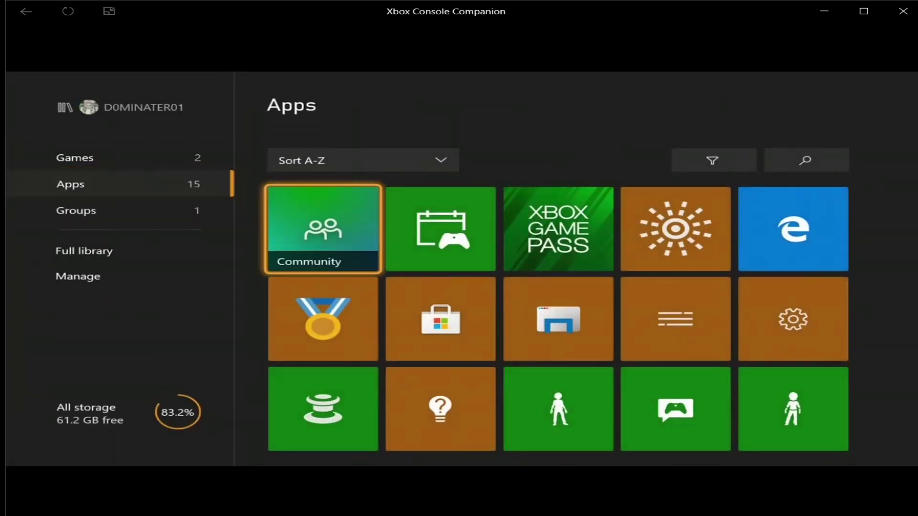
key(Right)
key(Right)
key(Down)
key(Return)
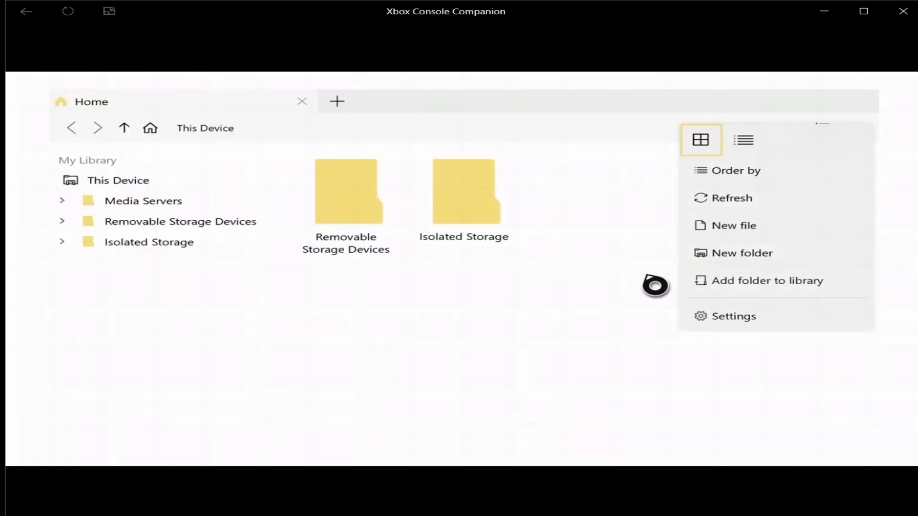
Add the console's own storage, UserMgr0 under This Device, to the file explorer's library.
click(737, 291)
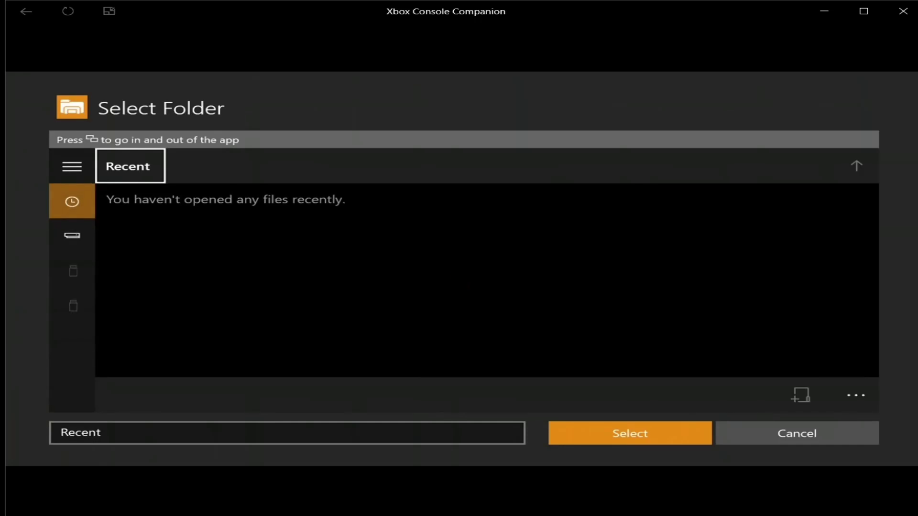
key(Down)
key(Down)
key(Return)
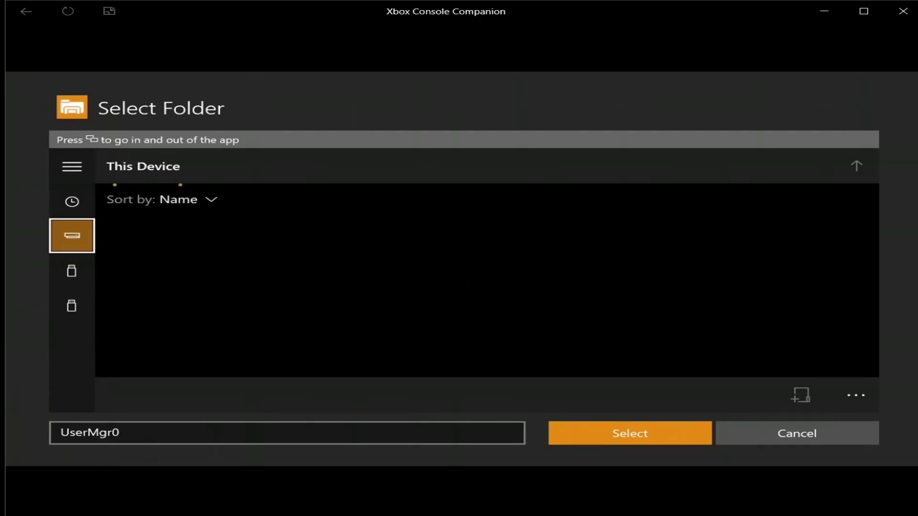
key(Tab)
key(Tab)
key(Return)
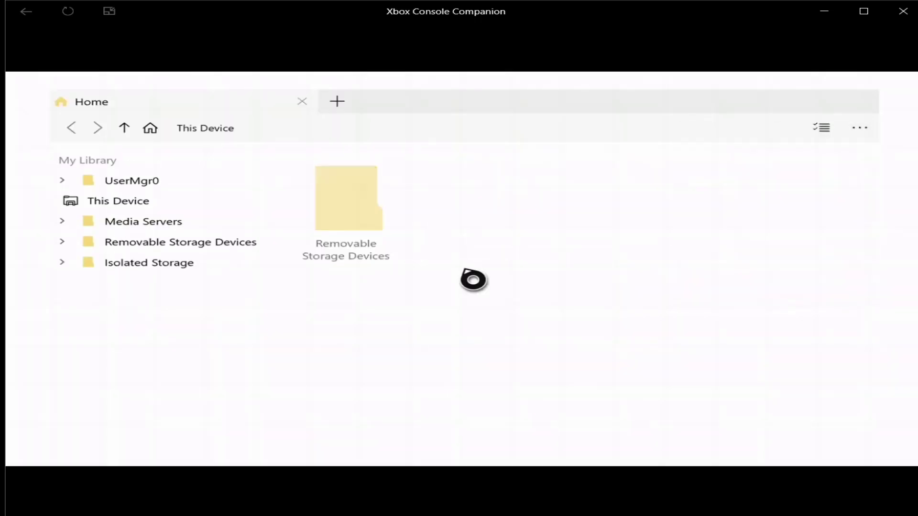
Add the external drive ELEMENTS (E:) as another folder in the file explorer's library.
click(865, 137)
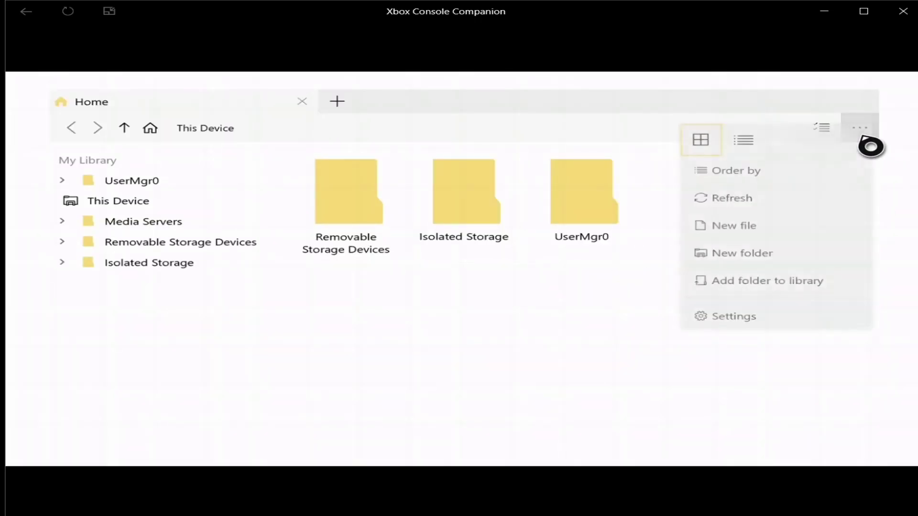
click(741, 287)
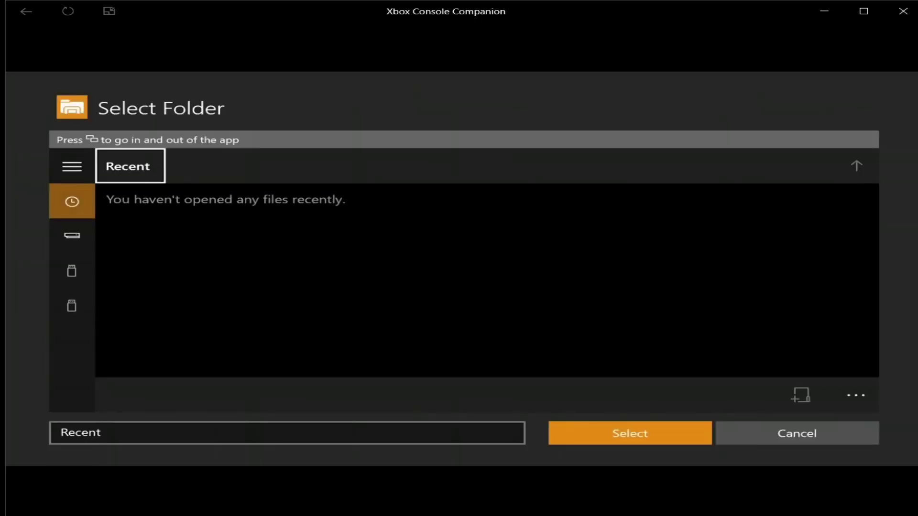
key(Down)
key(Down)
key(Return)
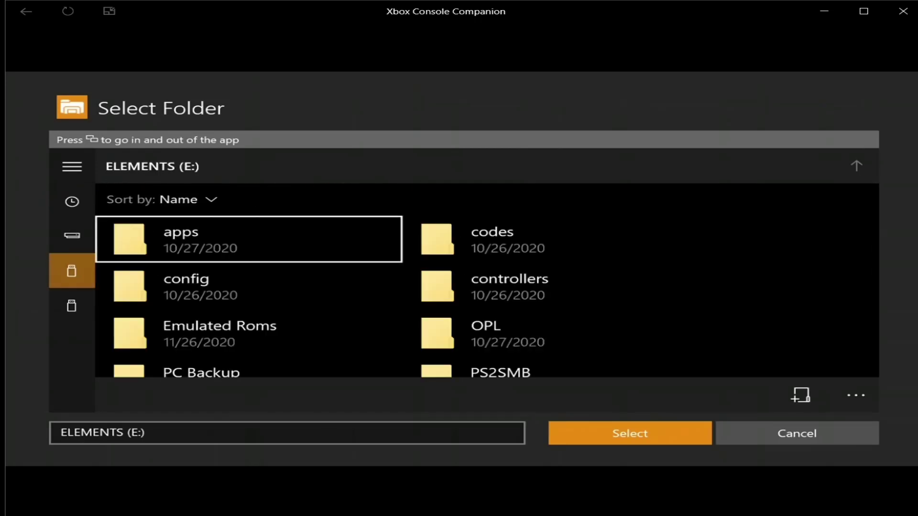
key(Tab)
key(Return)
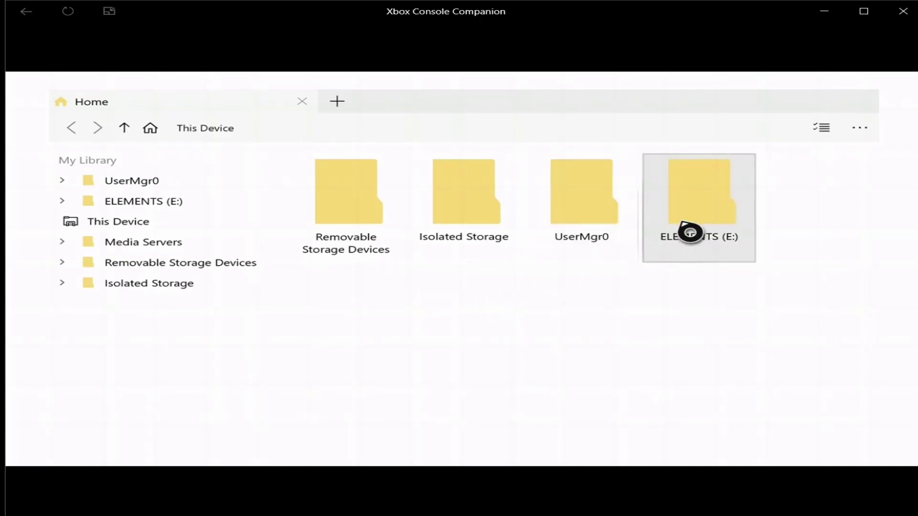
Copy the pcsx2 folder from PC Backup > BIOS Retroarch on the ELEMENTS (E:) drive.
click(692, 209)
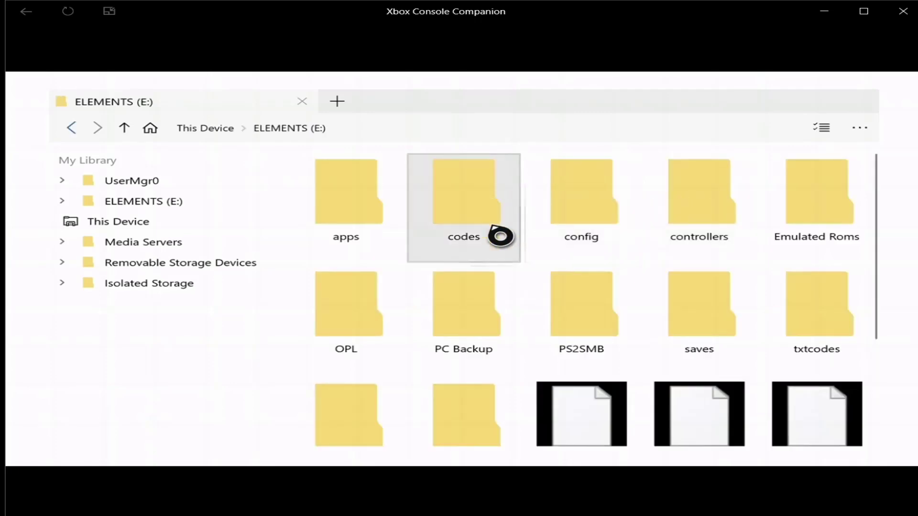
click(492, 295)
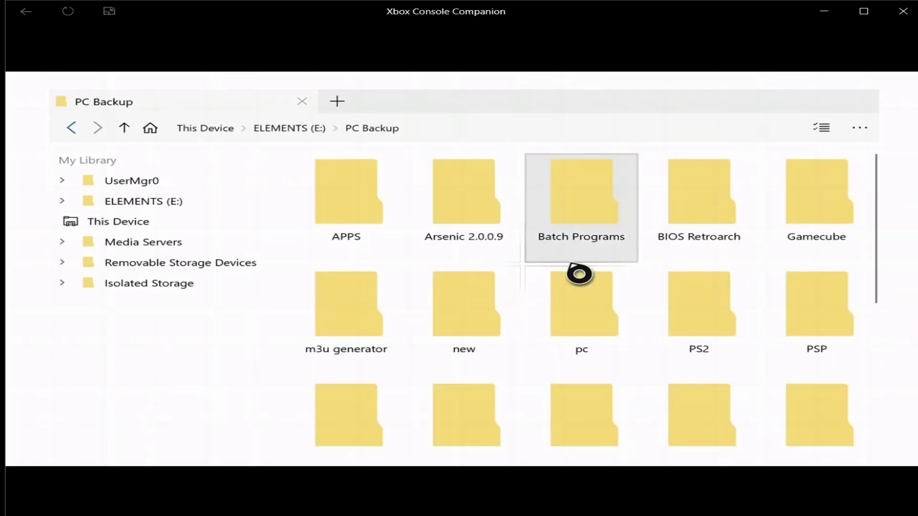
click(686, 234)
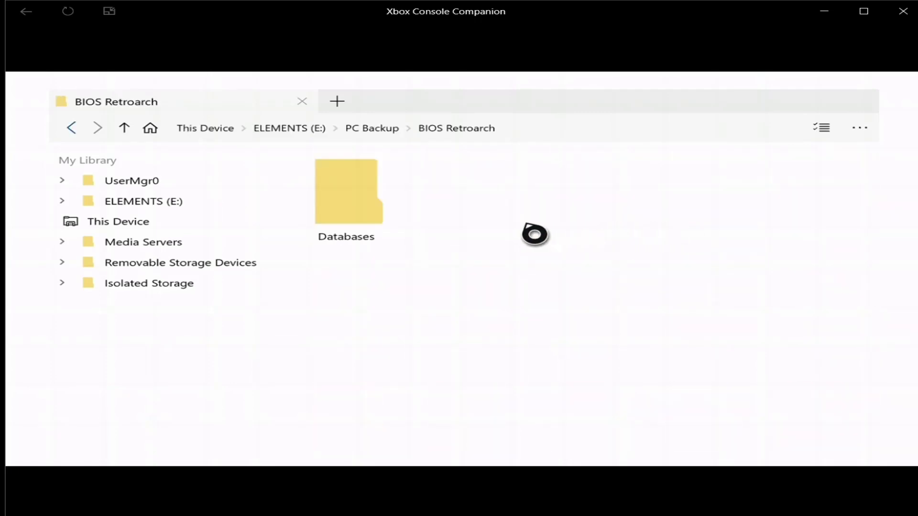
scroll(472, 232, down, 5)
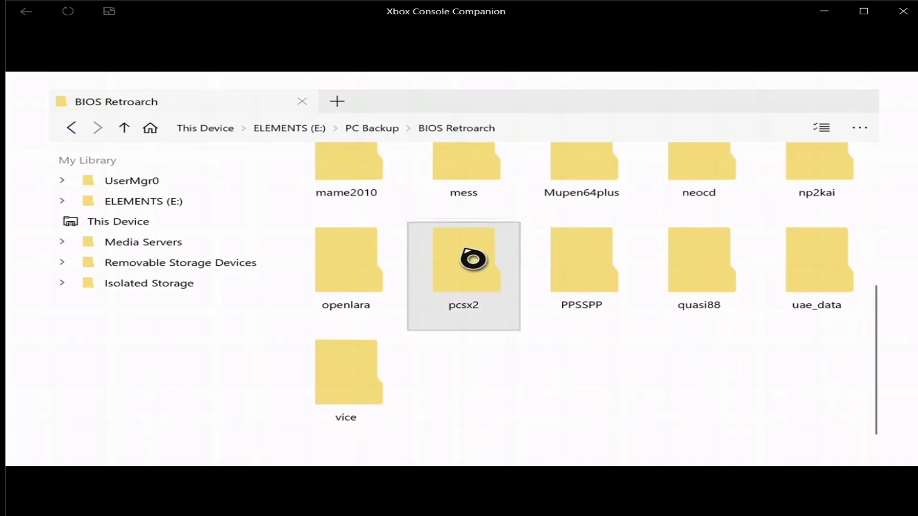
right_click(473, 259)
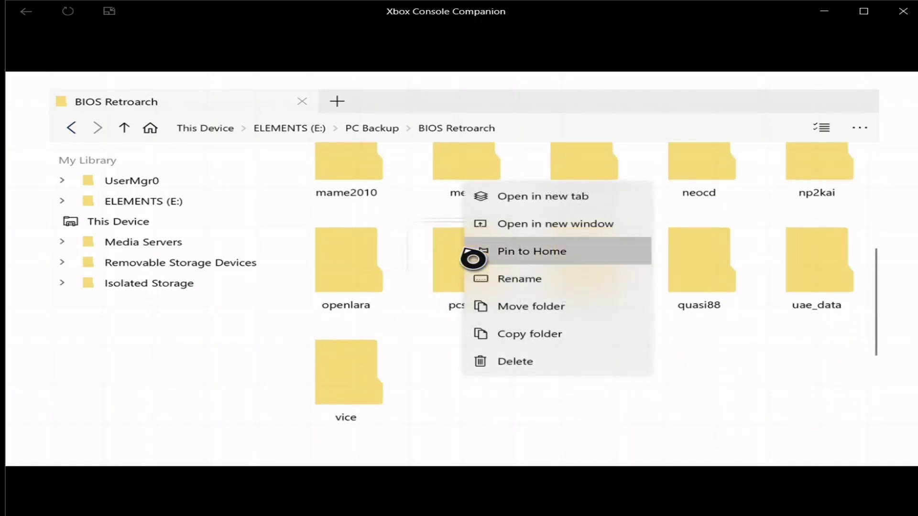
click(526, 335)
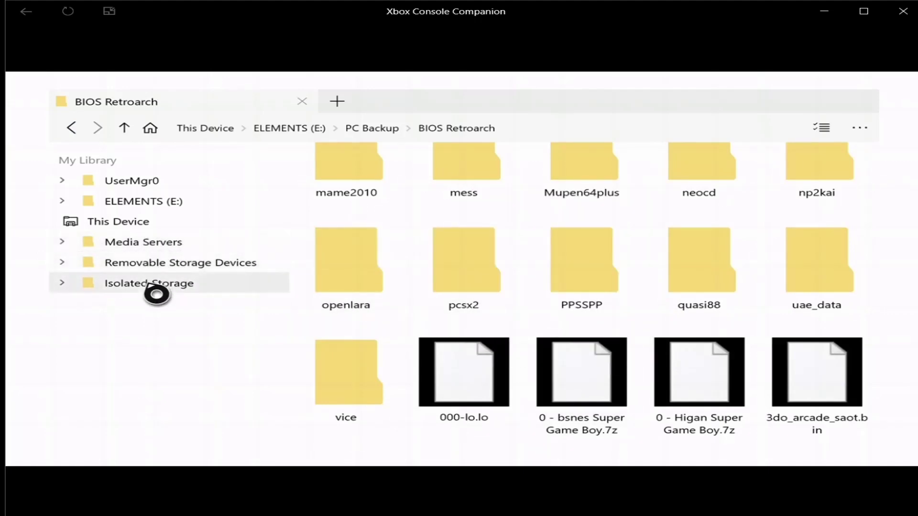
Paste the copied pcsx2 folder into LocalState\system of the package 1e4cf179-f3c2-404f-b9f3-cb2070a5aad8_y40c4e9z4d7dy under Local > Packages.
click(156, 292)
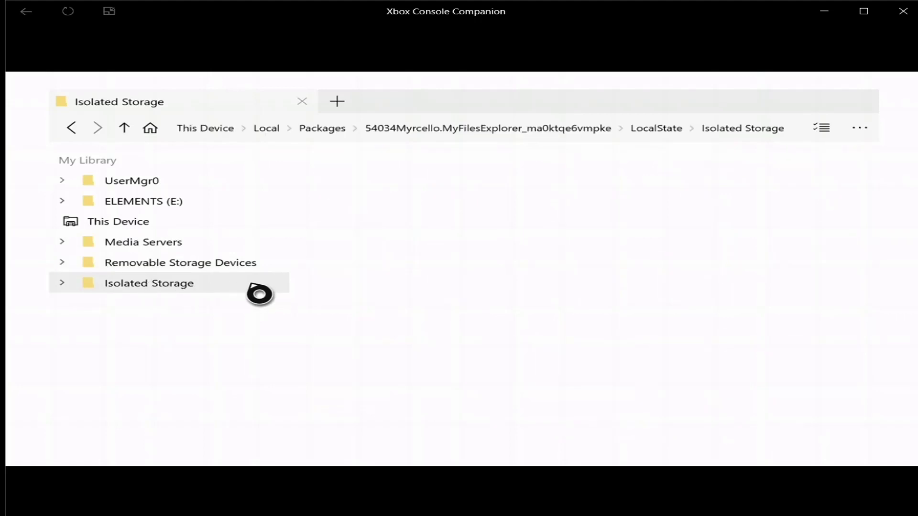
click(319, 140)
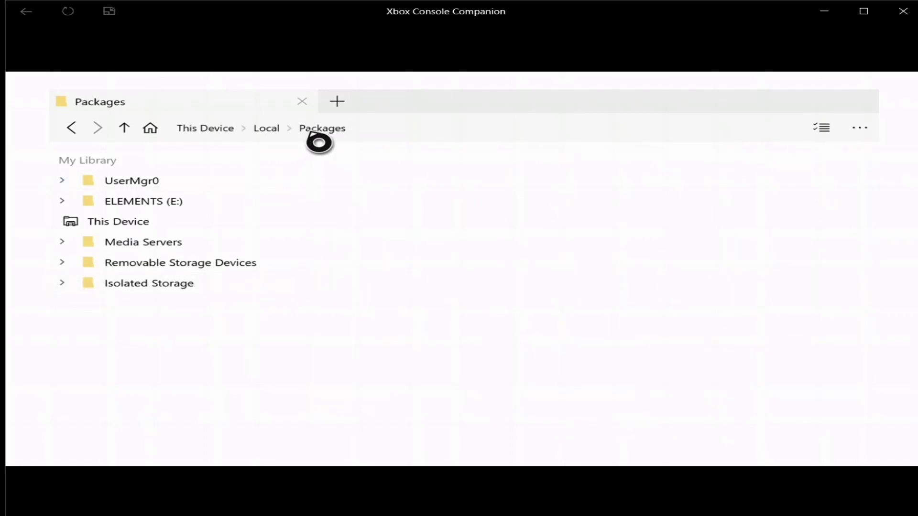
double_click(361, 205)
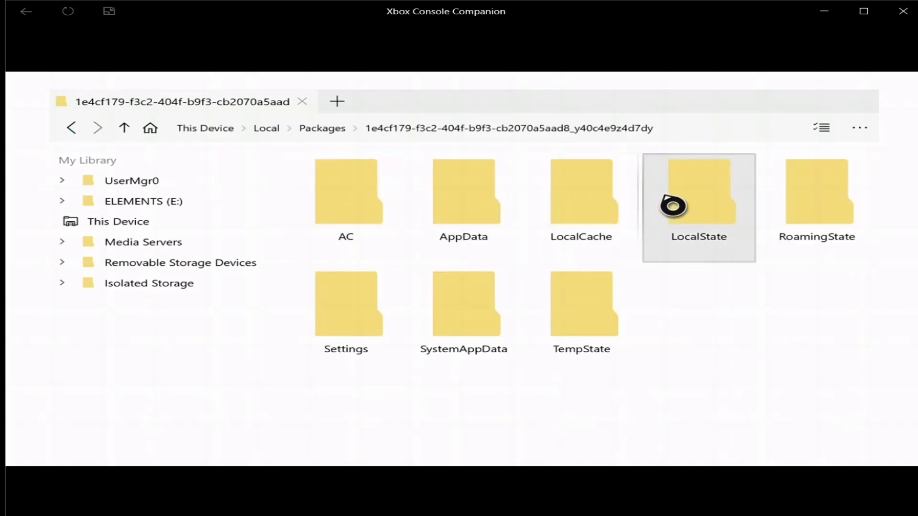
double_click(658, 206)
scroll(491, 200, down, 5)
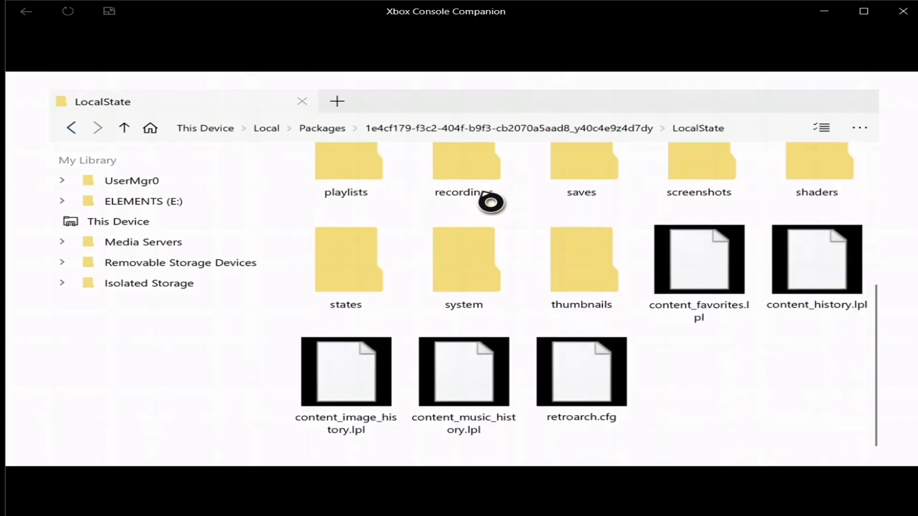
double_click(482, 259)
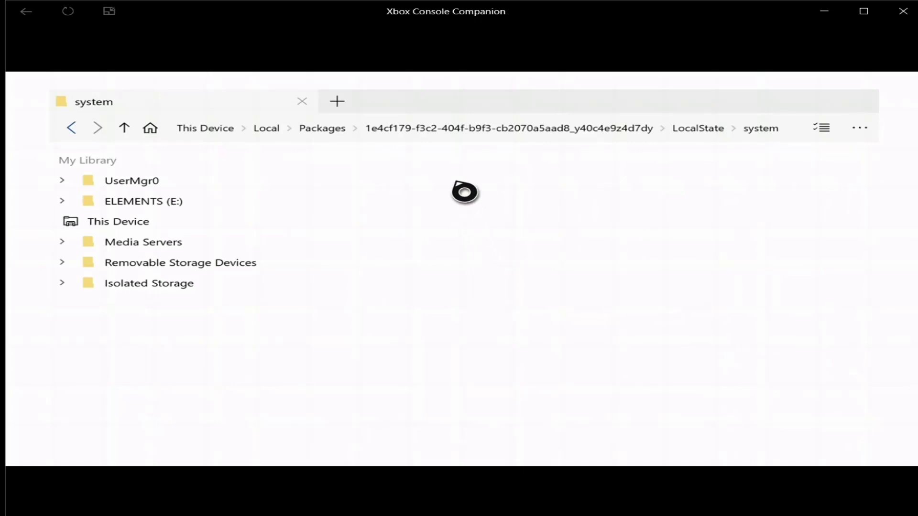
right_click(464, 192)
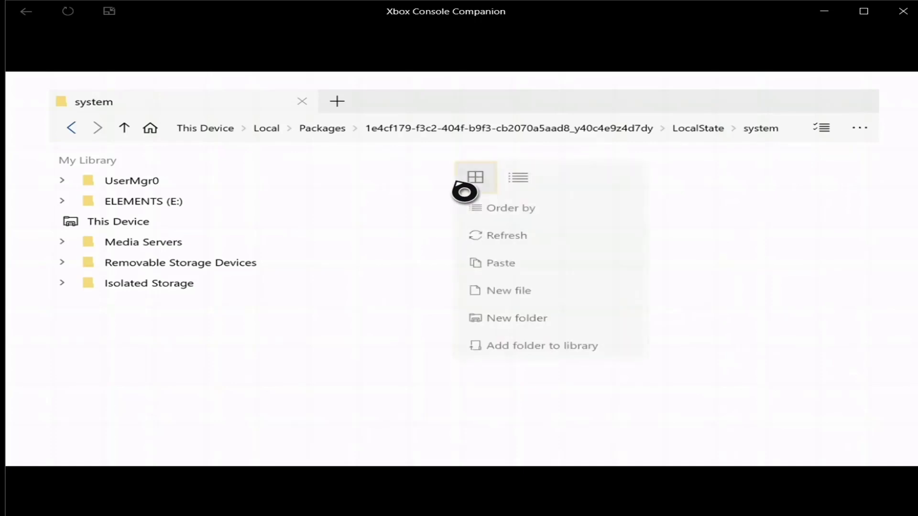
click(544, 279)
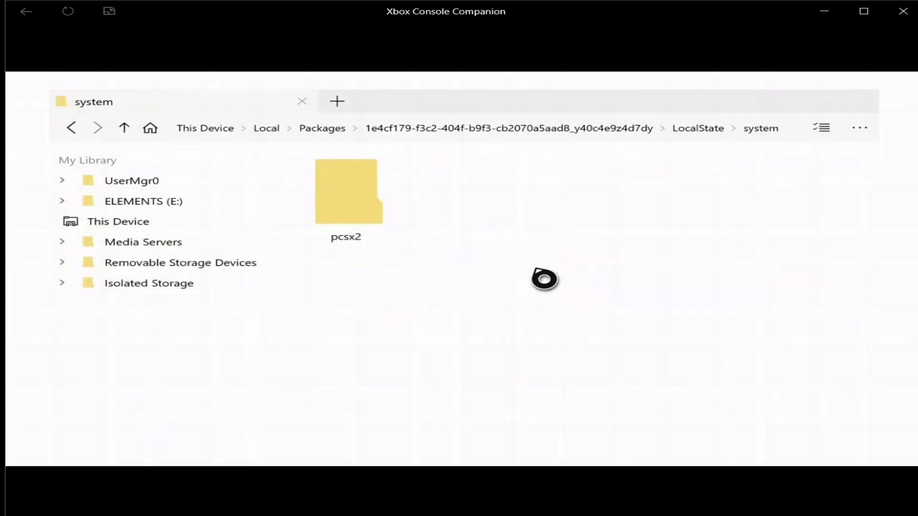
Return to the Xbox home screen from the file explorer and launch RetroArch.
key(super)
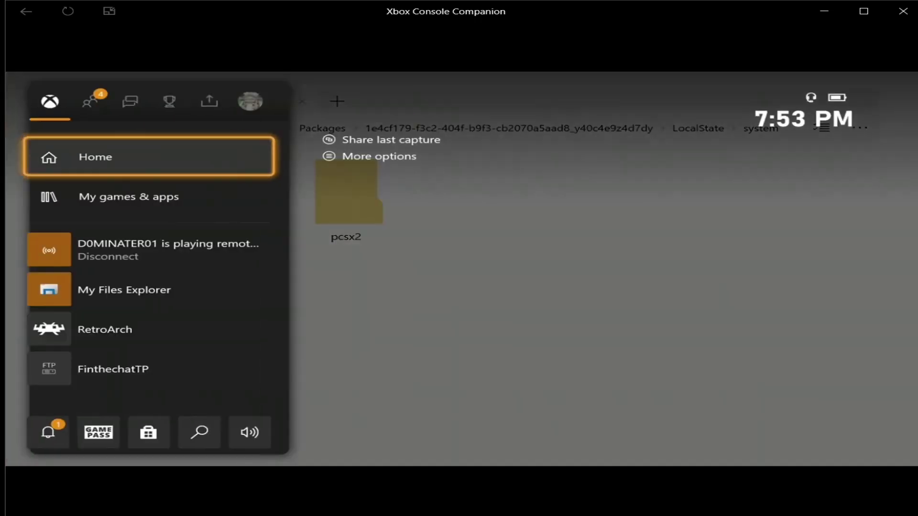
key(Return)
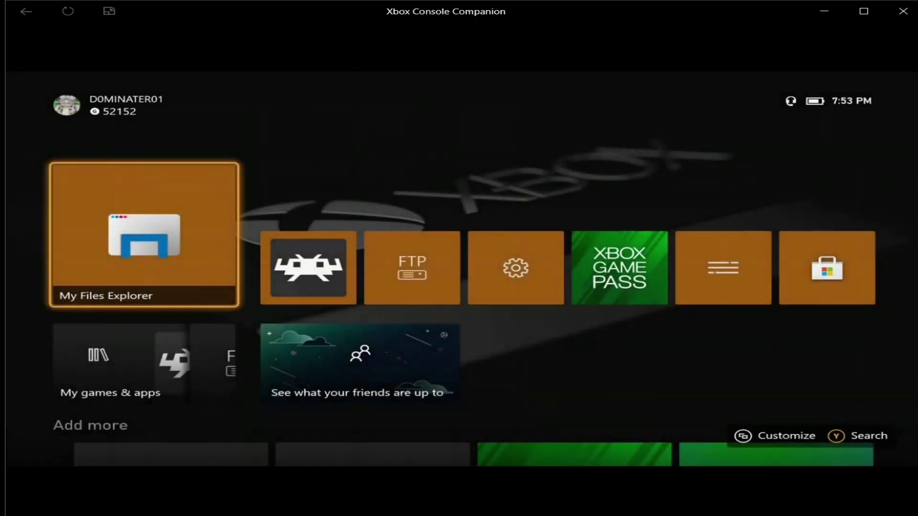
key(Menu)
key(Down)
key(Down)
key(Return)
key(Right)
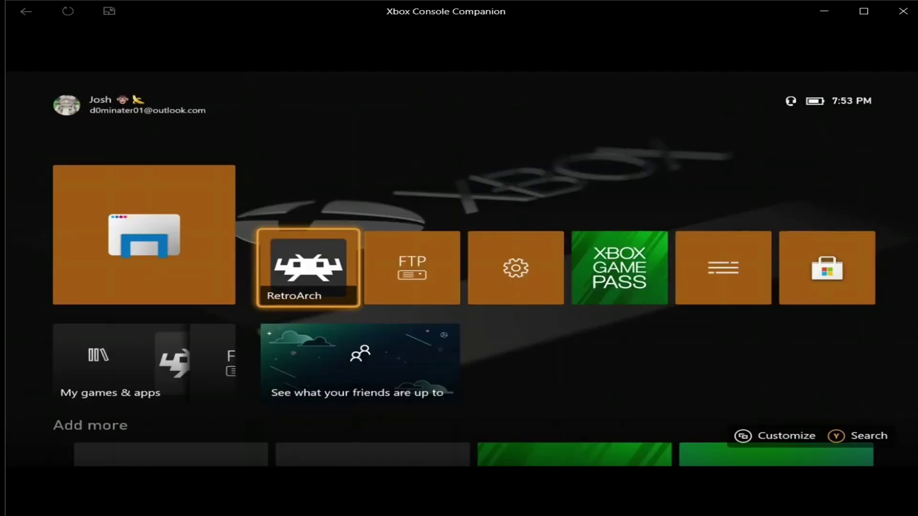
key(Return)
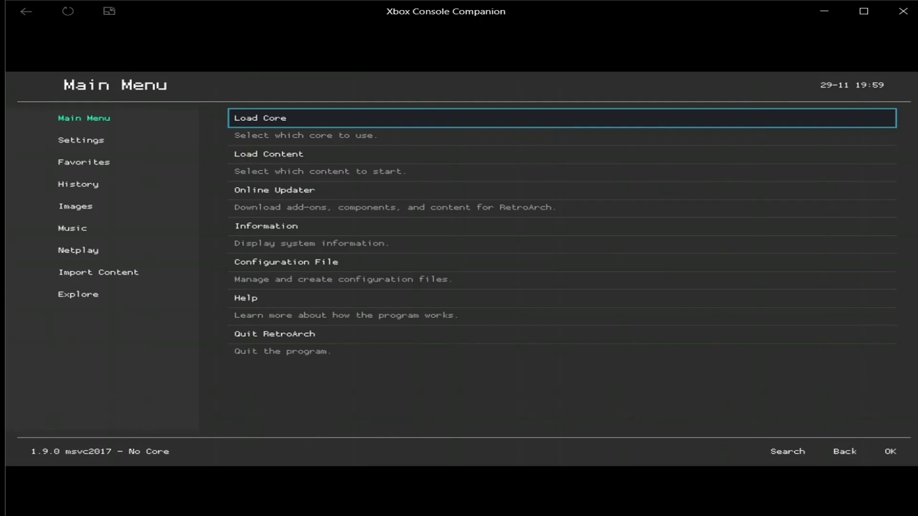
Open the File Browser start directory for editing in RetroArch's Directory settings.
key(Left)
key(Down)
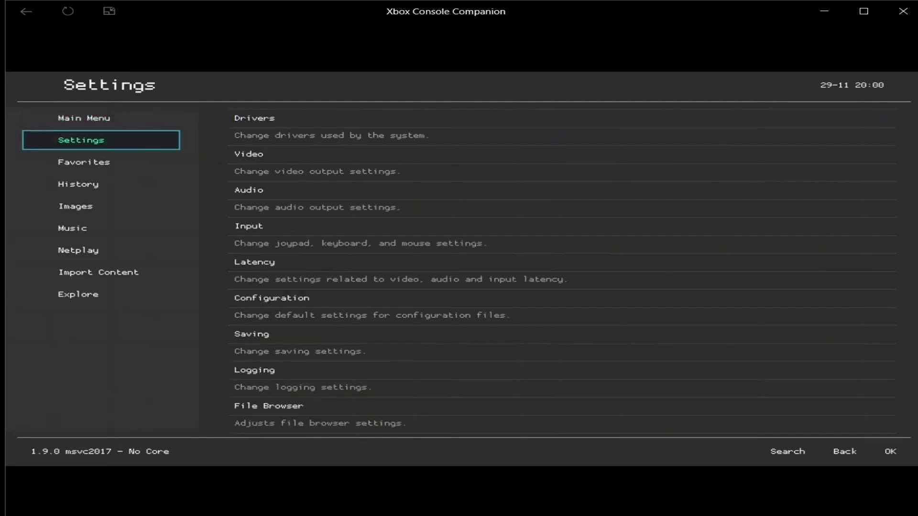
key(Right)
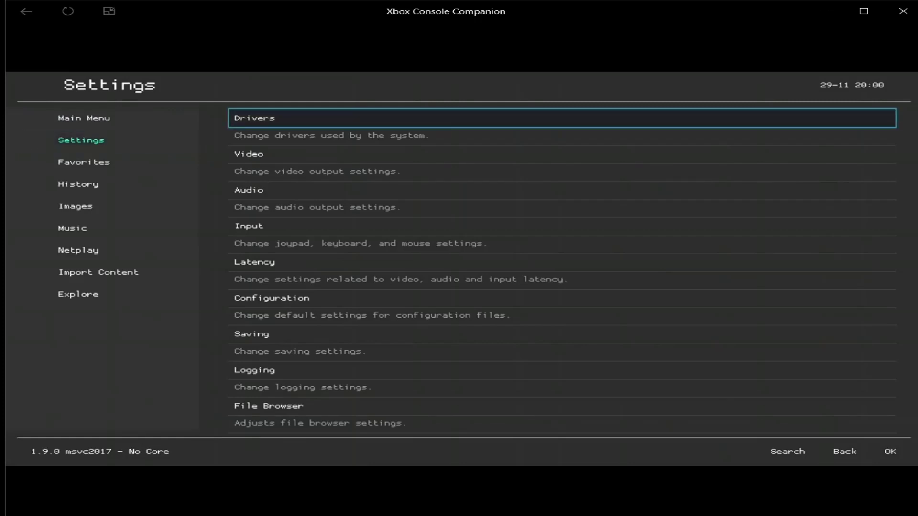
key(Up)
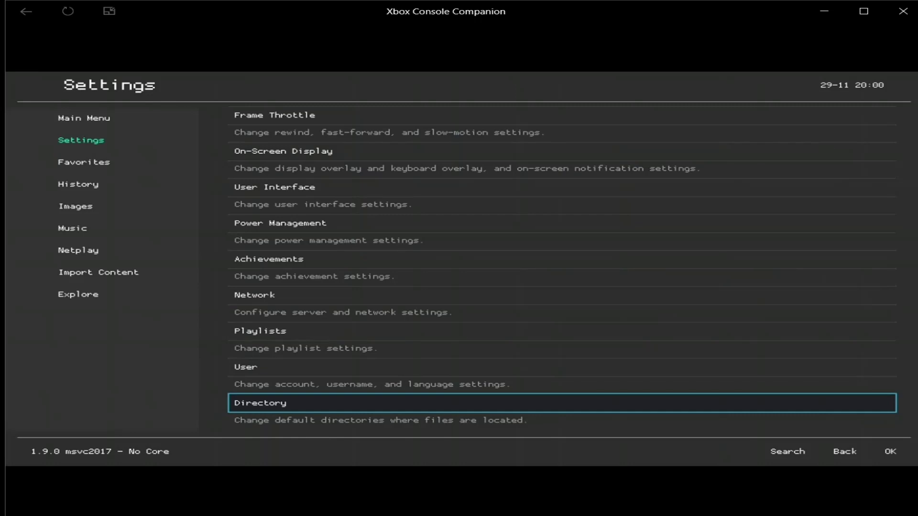
key(Return)
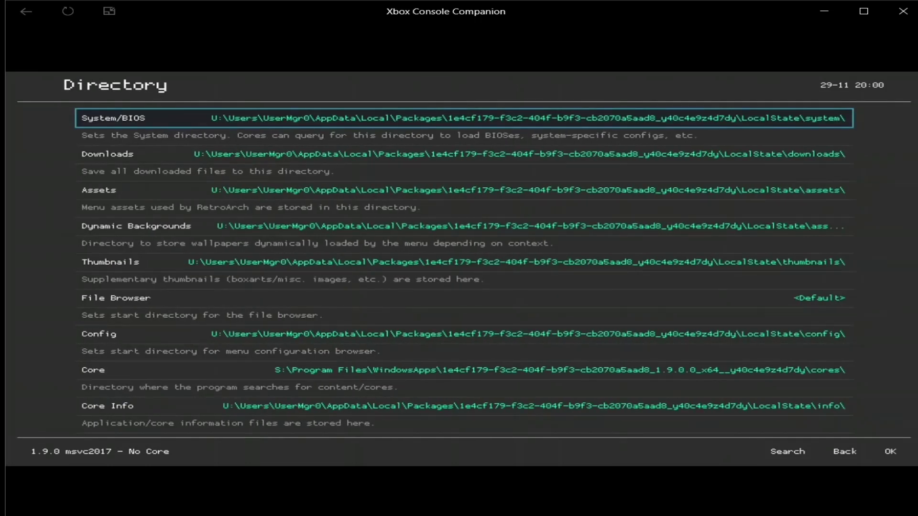
key(Down)
key(Down)
key(Down)
key(Down)
key(Down)
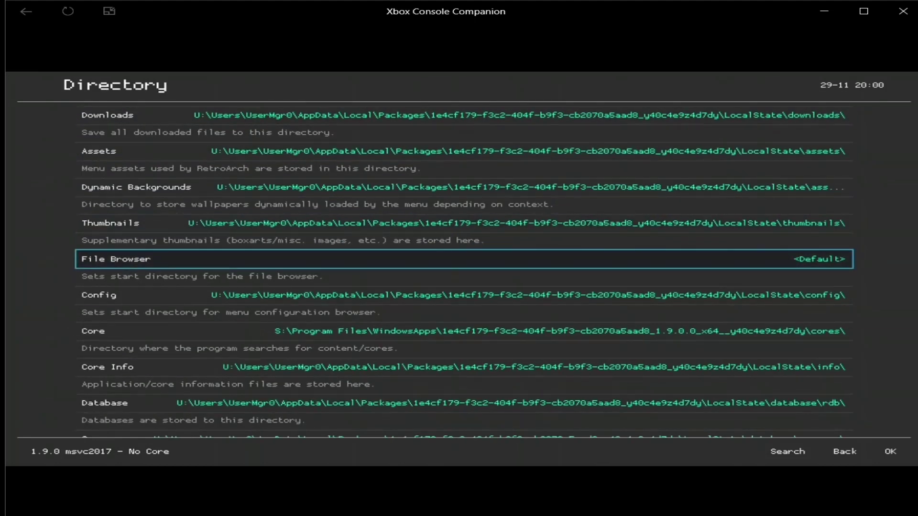
key(Return)
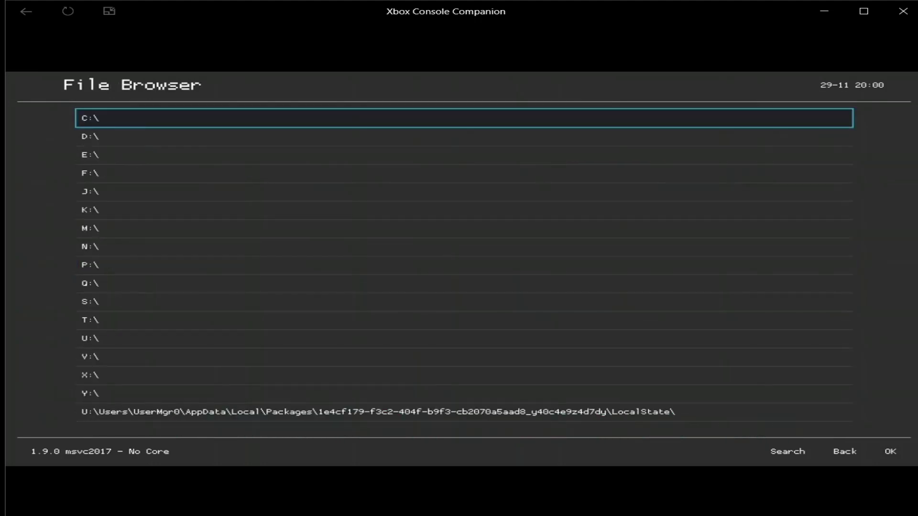
Browse the S:\ drive to the Program Files\WindowsApps folder for the File Browser directory.
key(Down)
key(Down)
key(Down)
key(Down)
key(Down)
key(Down)
key(Down)
key(Down)
key(Down)
key(Down)
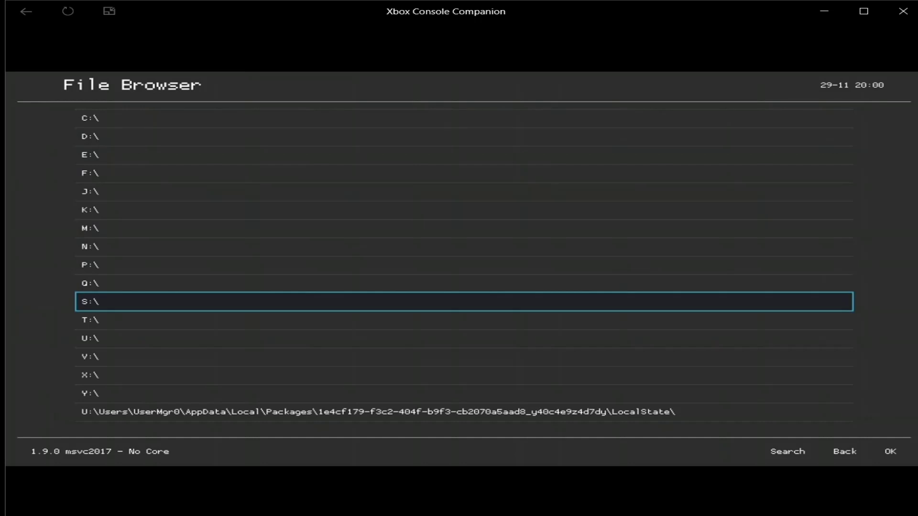
key(Return)
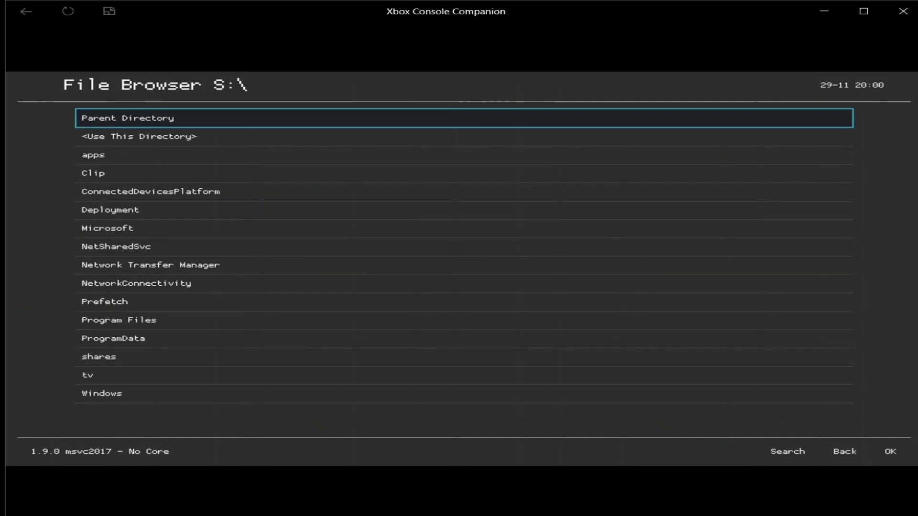
key(Up)
key(Up)
key(Up)
key(Up)
key(Up)
key(Return)
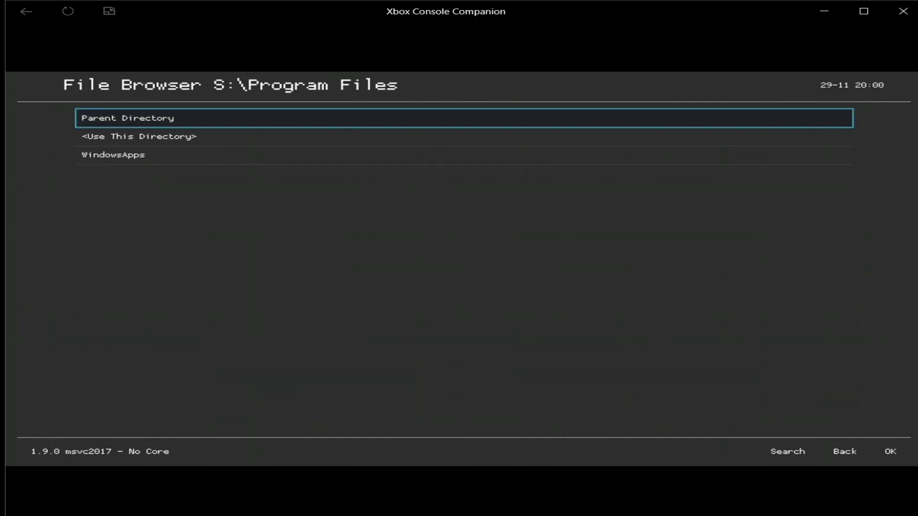
key(Up)
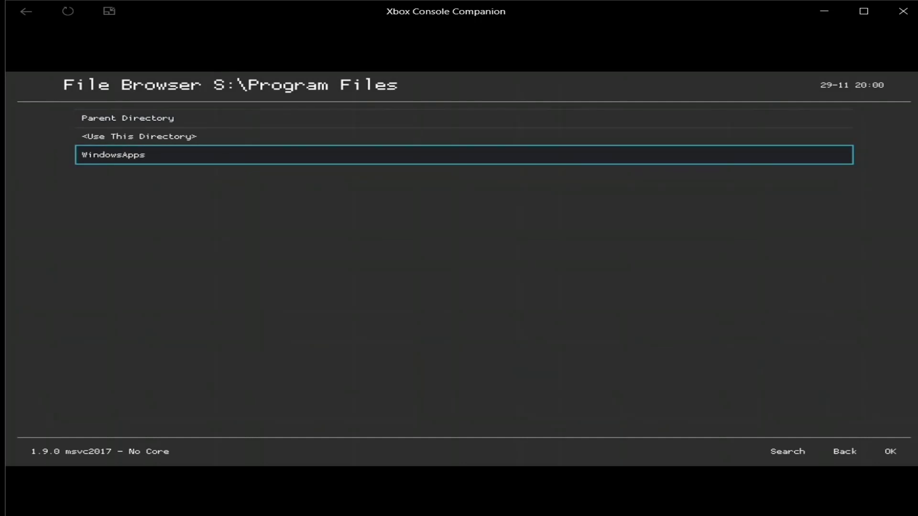
key(Return)
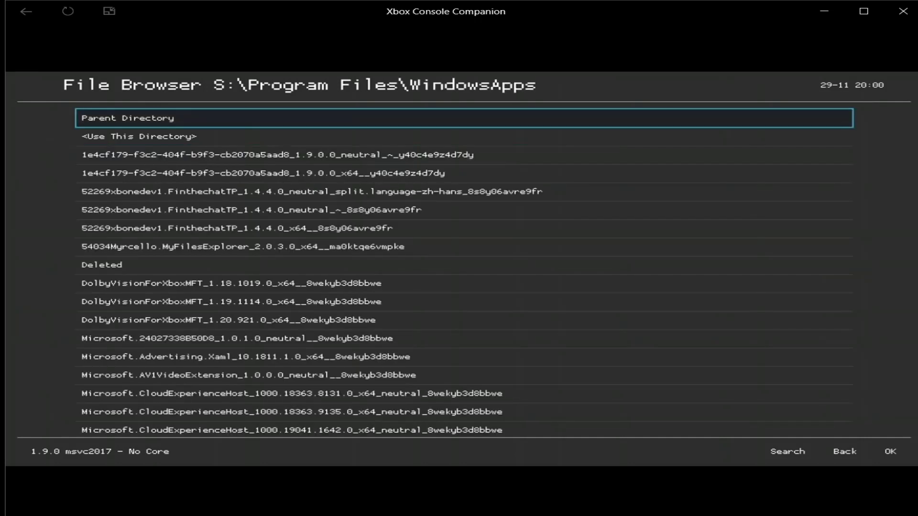
Set the File Browser directory to the roms folder inside 1e4cf179-f3c2-404f-b9f3-cb2070a5aad8_1.9.0.0_x64__y40c4e9z4d7dy.
key(Down)
key(Down)
key(Down)
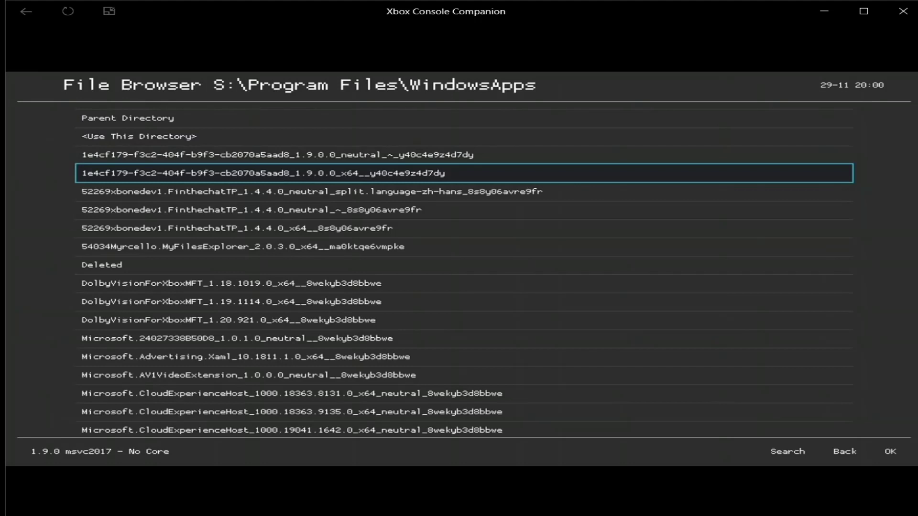
key(Return)
key(Down)
key(Down)
key(Down)
key(Down)
key(Down)
key(Return)
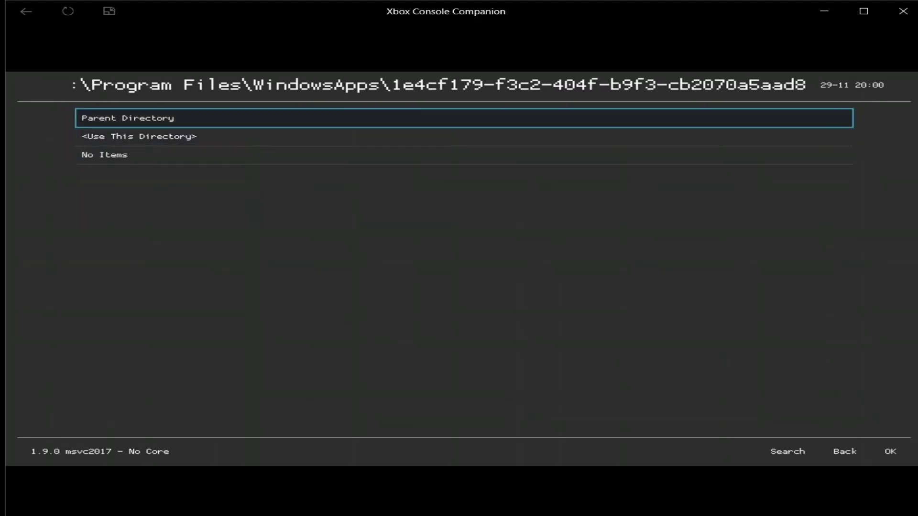
key(Down)
key(Return)
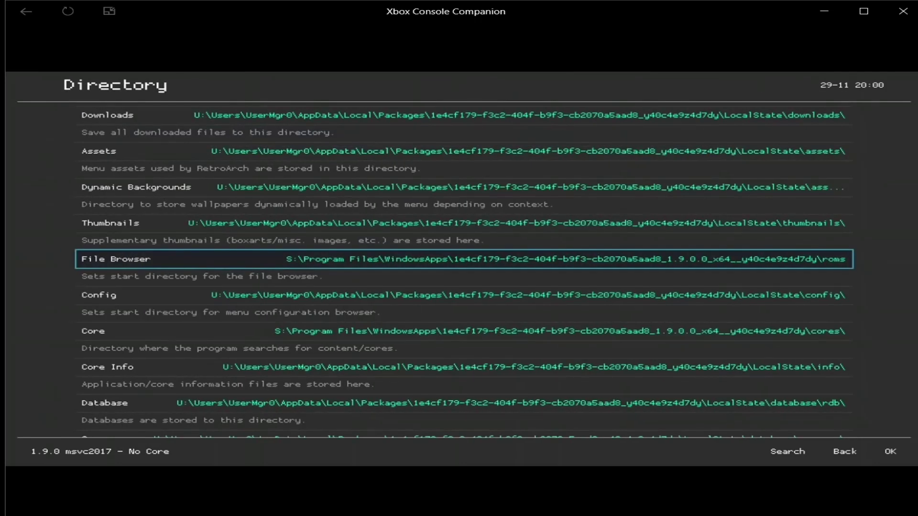
Leave the Directory settings and save the current RetroArch configuration, returning to the Main Menu.
key(BackSpace)
key(Left)
key(Up)
key(Right)
key(Up)
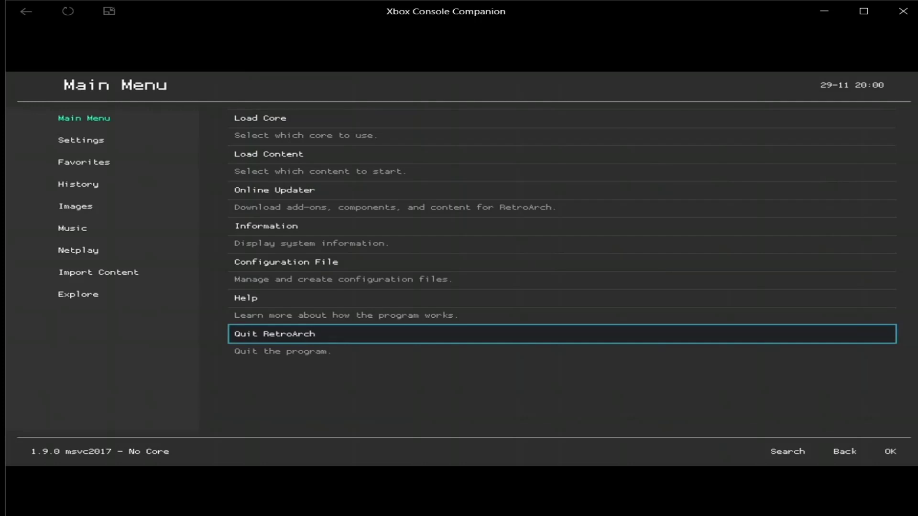
key(Up)
key(Up)
key(Return)
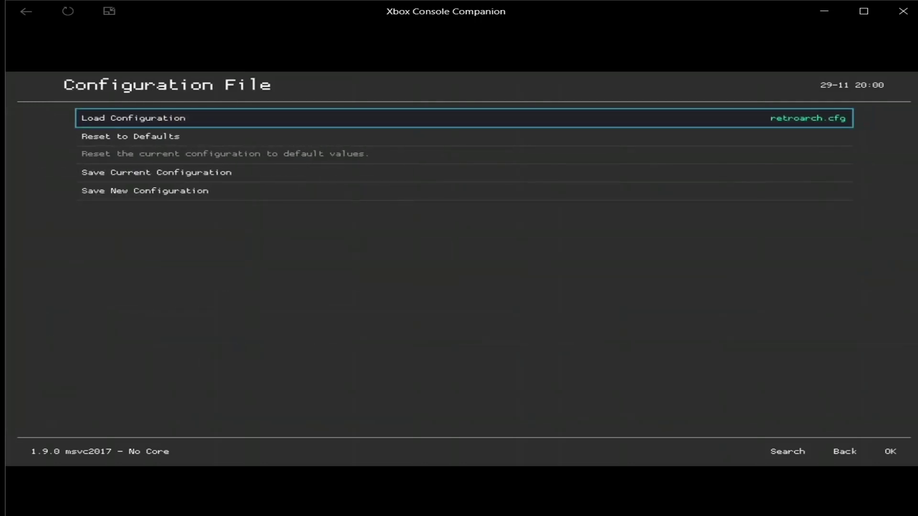
key(Down)
key(Down)
key(Return)
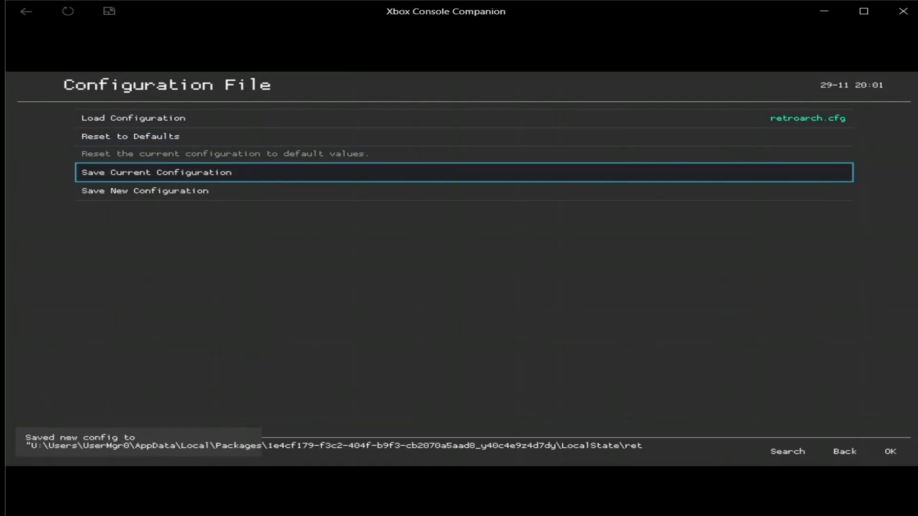
key(BackSpace)
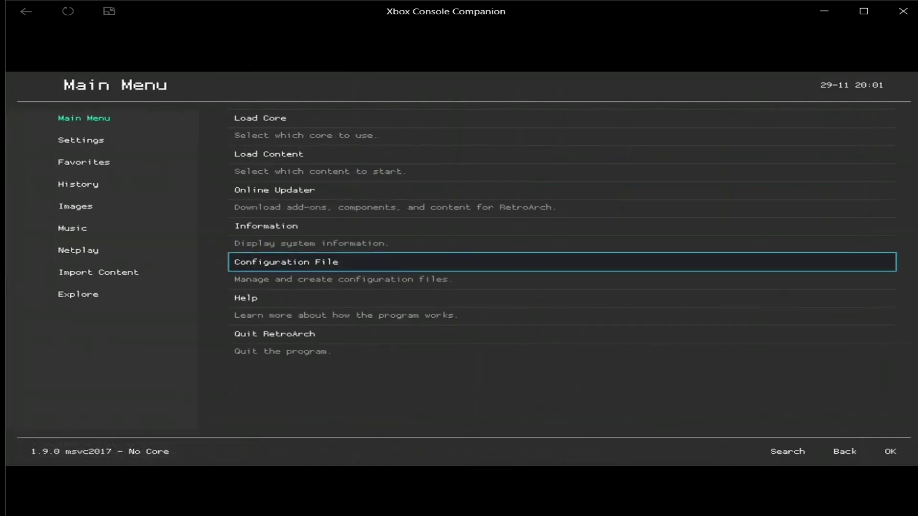
Load SLUS_218.46.Sonic Unleashed.iso from the start directory with the Sony - PlayStation 2 (PCSX2) core.
key(Up)
key(Up)
key(Up)
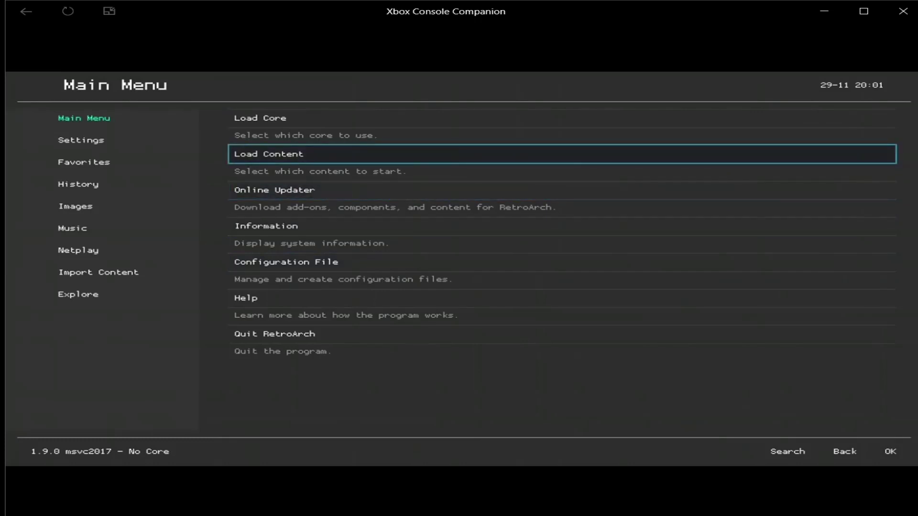
key(Return)
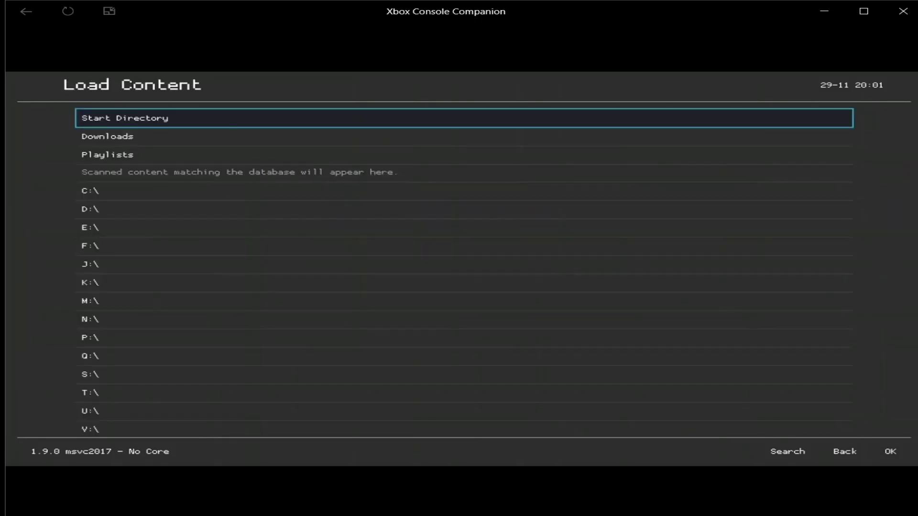
key(Return)
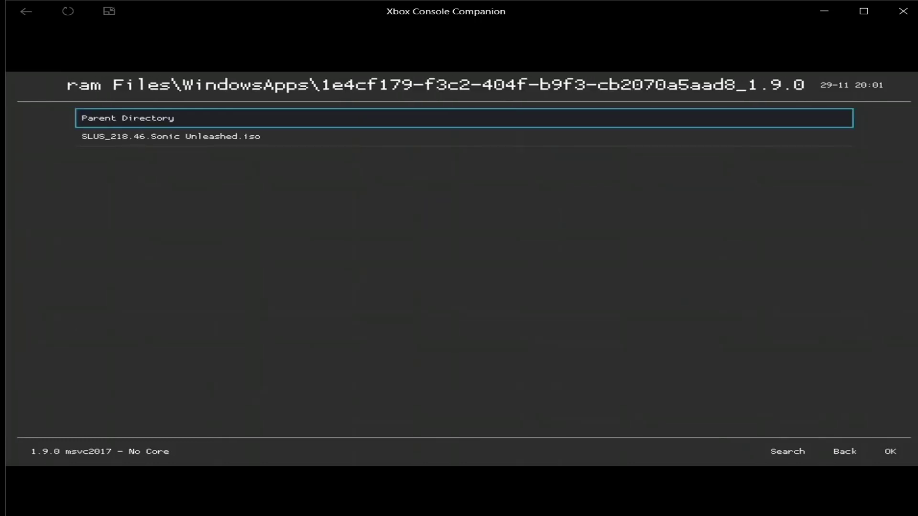
key(Down)
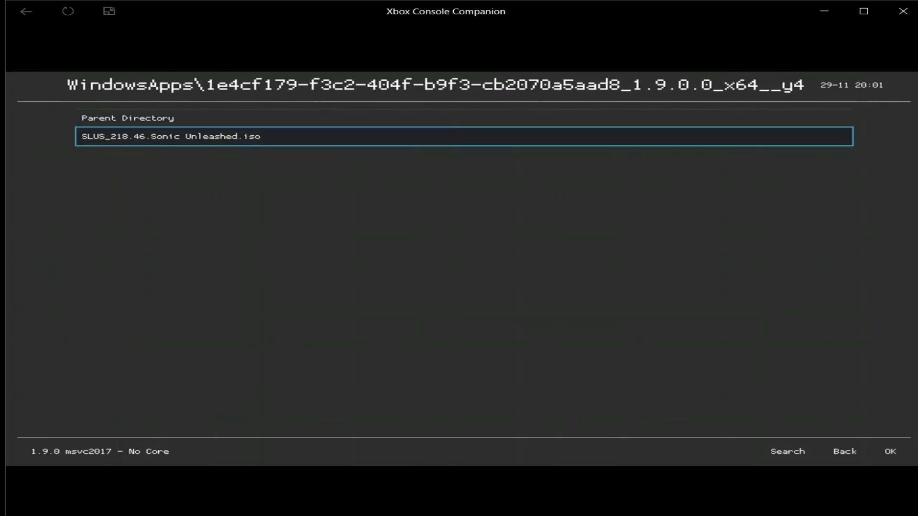
key(Return)
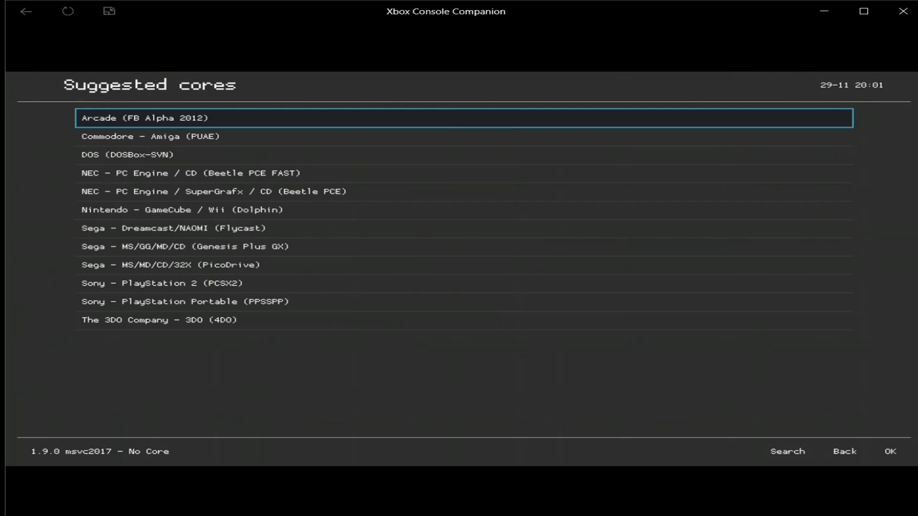
key(Up)
key(Up)
key(Up)
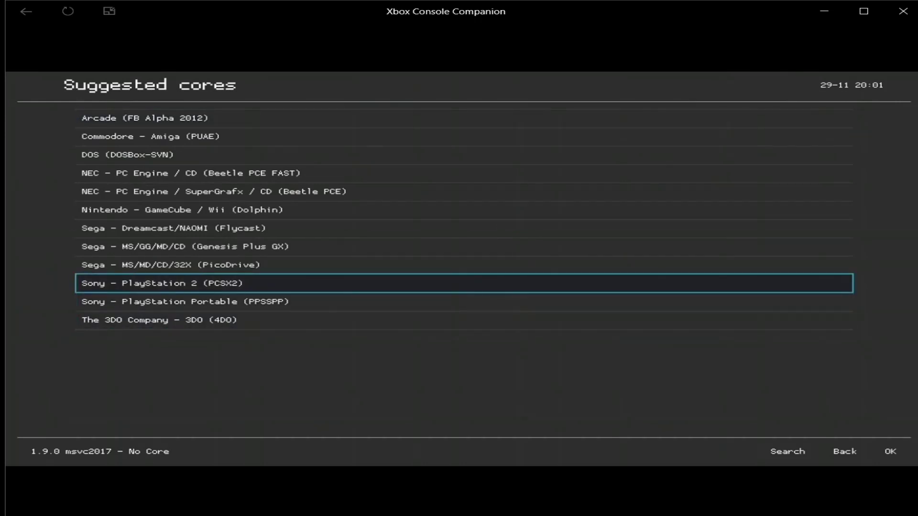
key(Return)
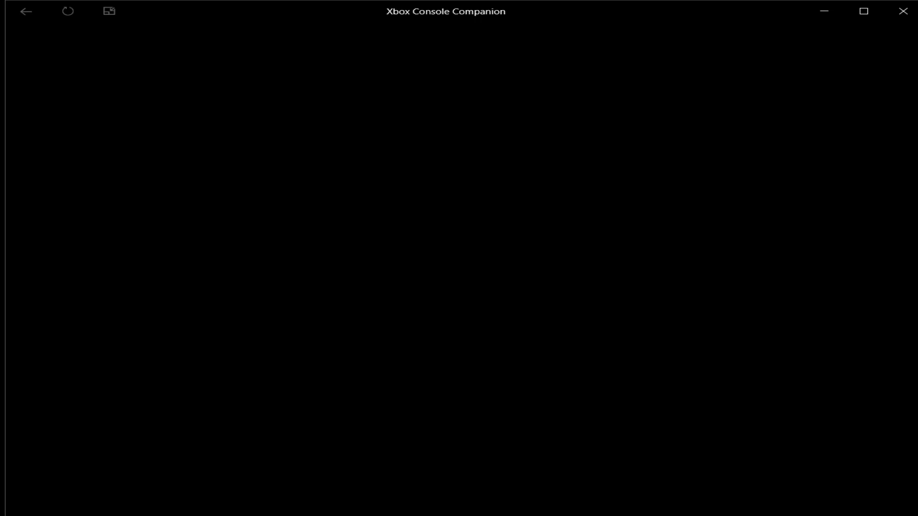